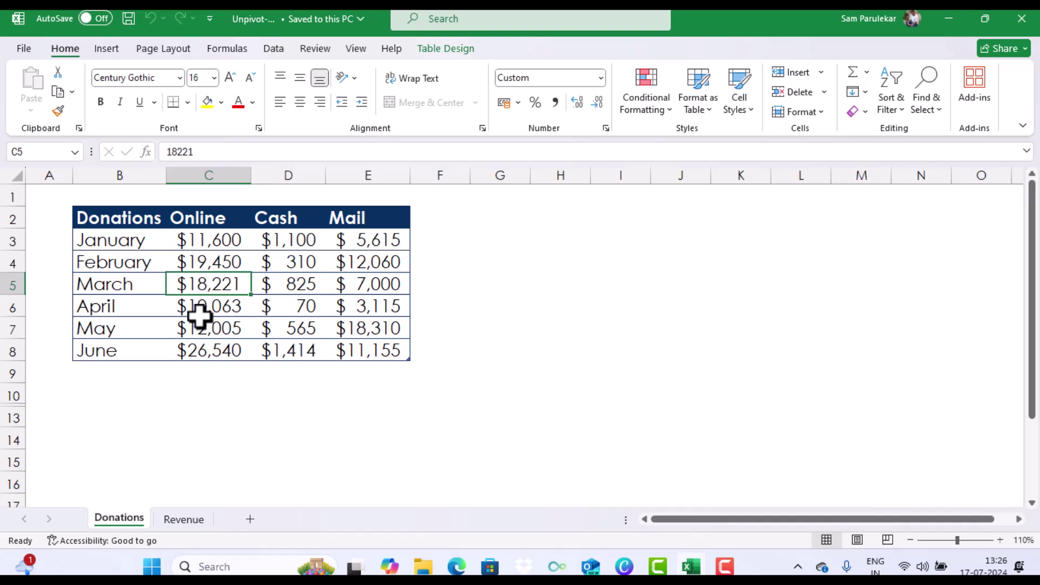
# Step: Load the Donations table into the Power Query Editor
pyautogui.rightClick(230, 283)
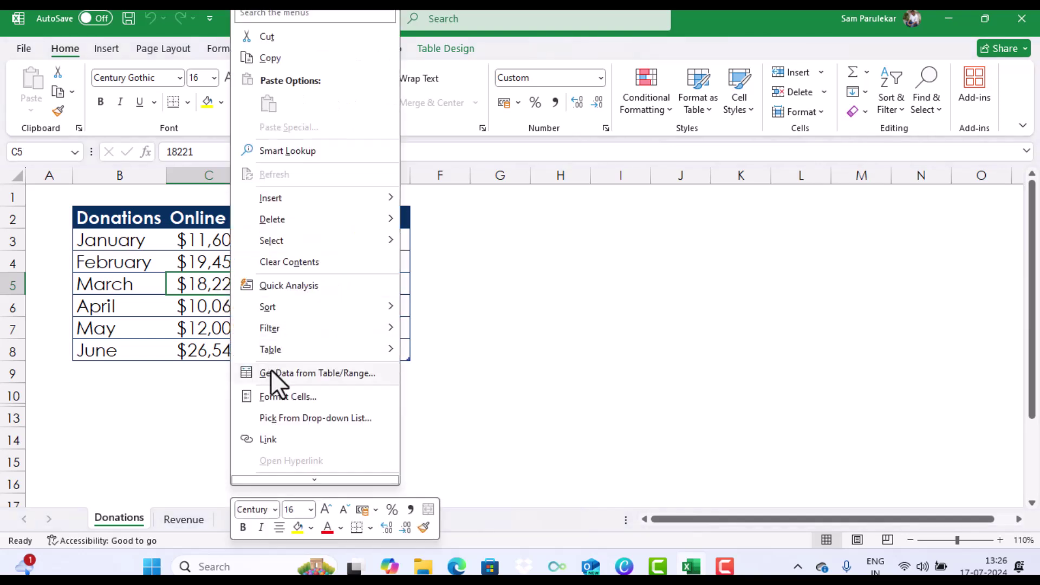
pyautogui.click(291, 373)
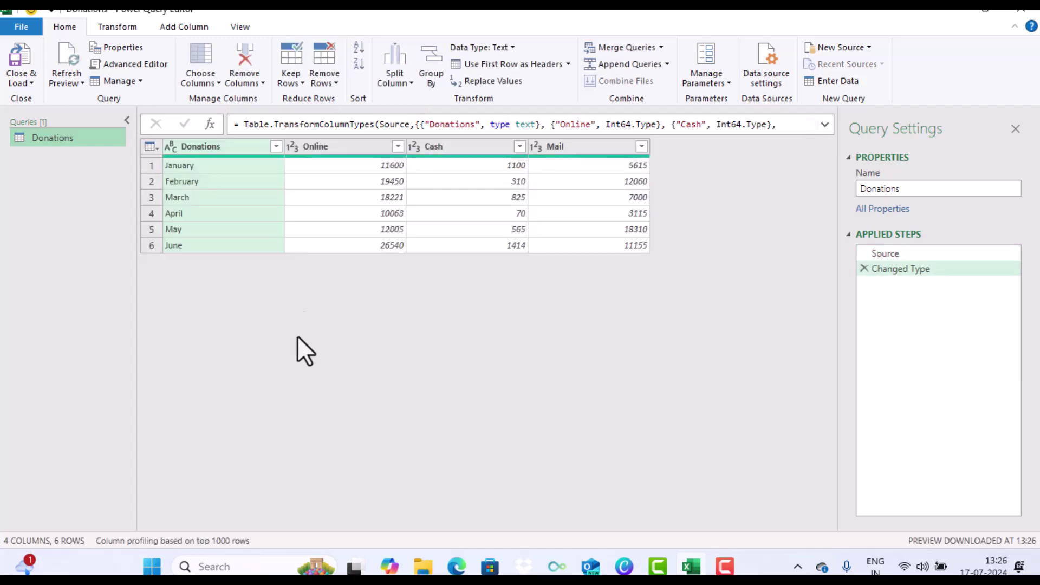
# Step: Try unpivoting the selected Online, Cash and Mail columns, and remove that applied step
pyautogui.click(363, 151)
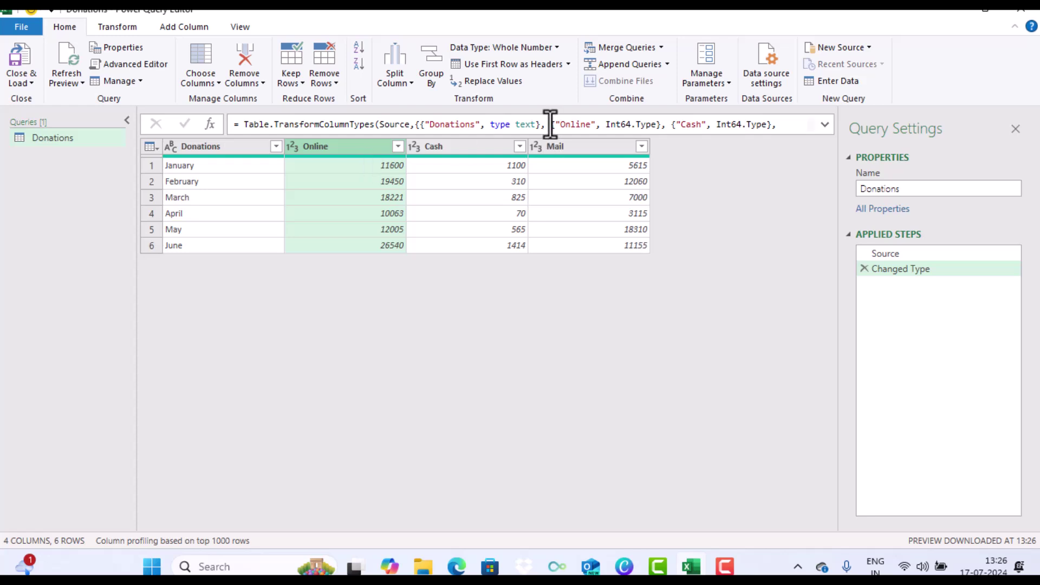
pyautogui.keyDown('shift'); pyautogui.click(592, 147); pyautogui.keyUp('shift')
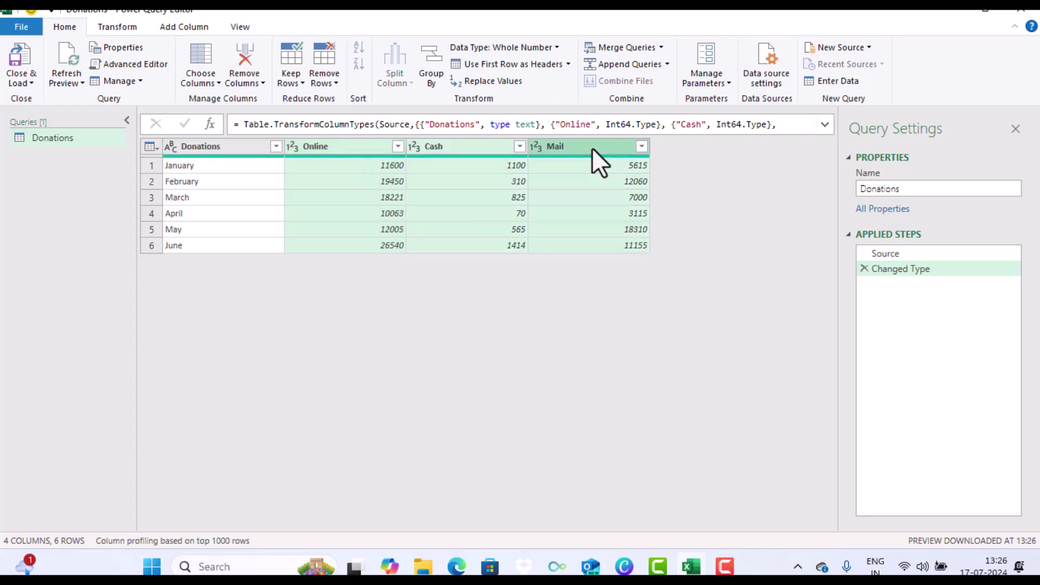
pyautogui.rightClick(593, 148)
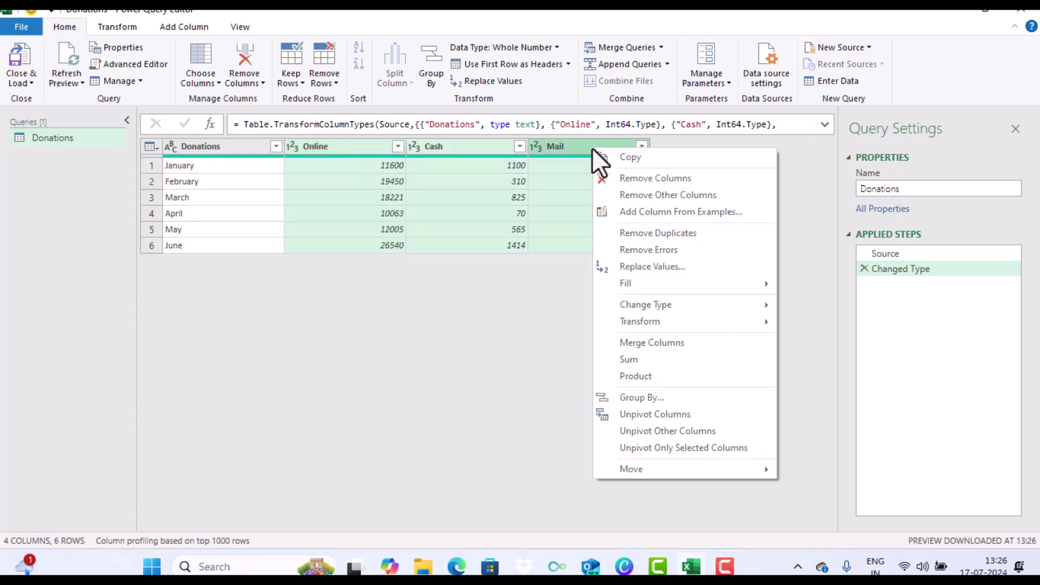
pyautogui.click(666, 415)
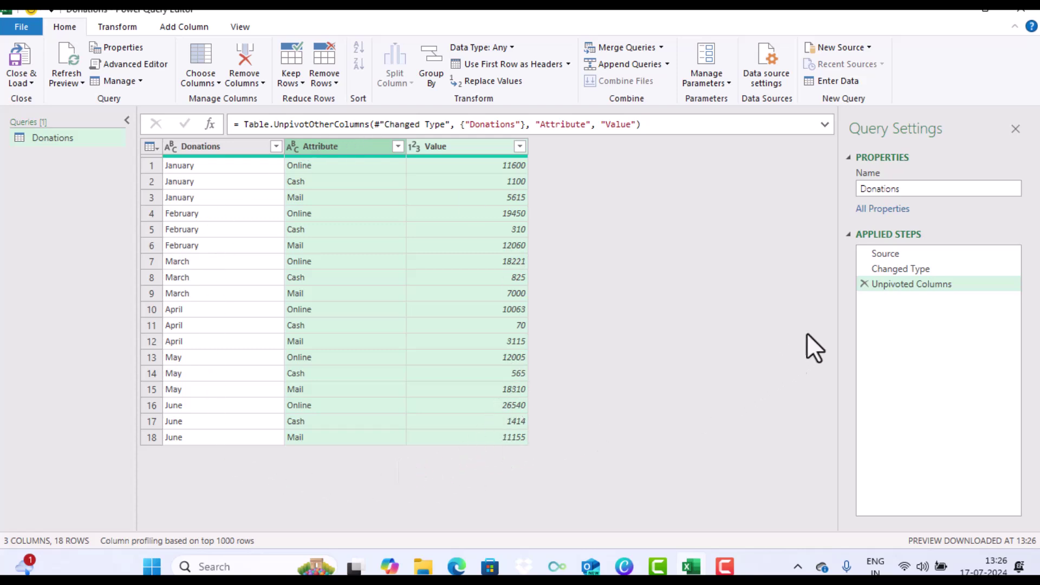
pyautogui.click(865, 284)
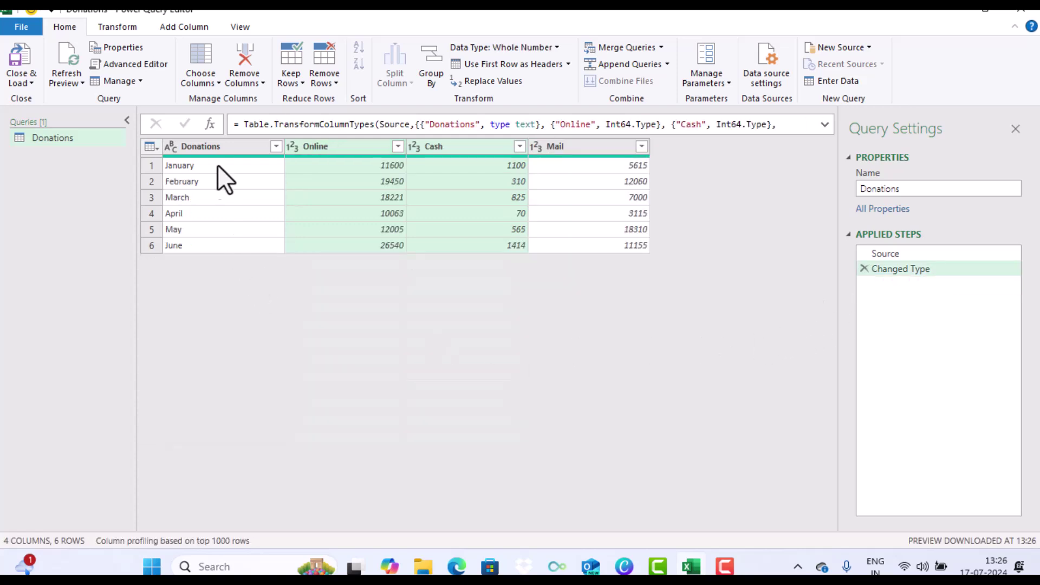
# Step: Unpivot all columns other than the Donations column
pyautogui.click(216, 146)
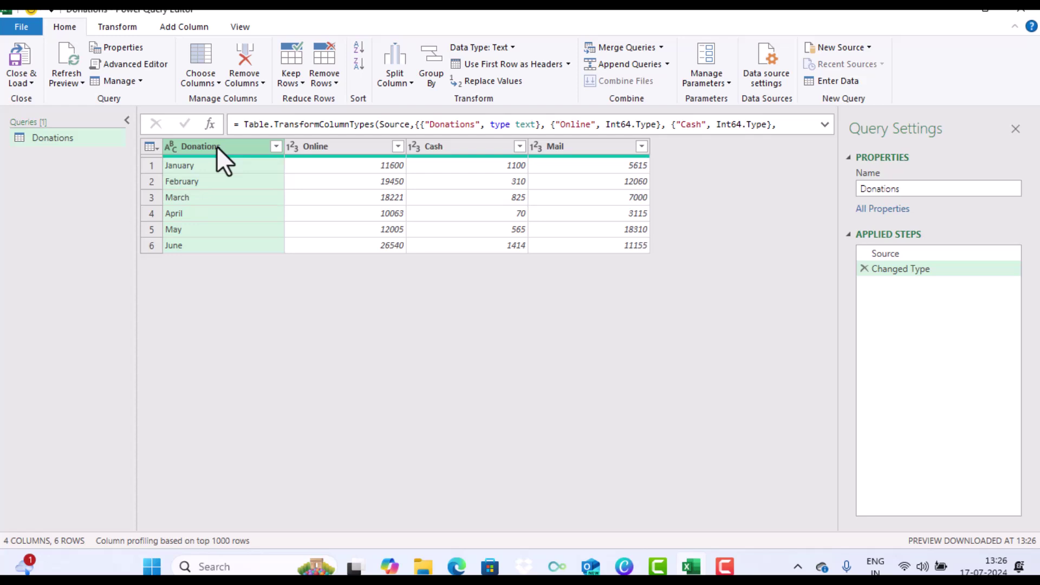
pyautogui.rightClick(217, 146)
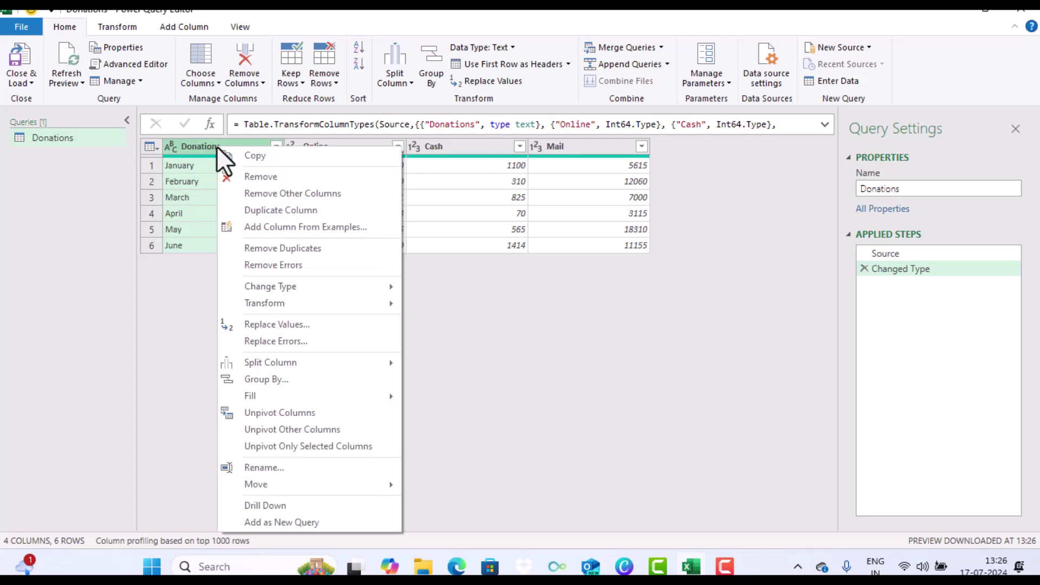
pyautogui.click(326, 437)
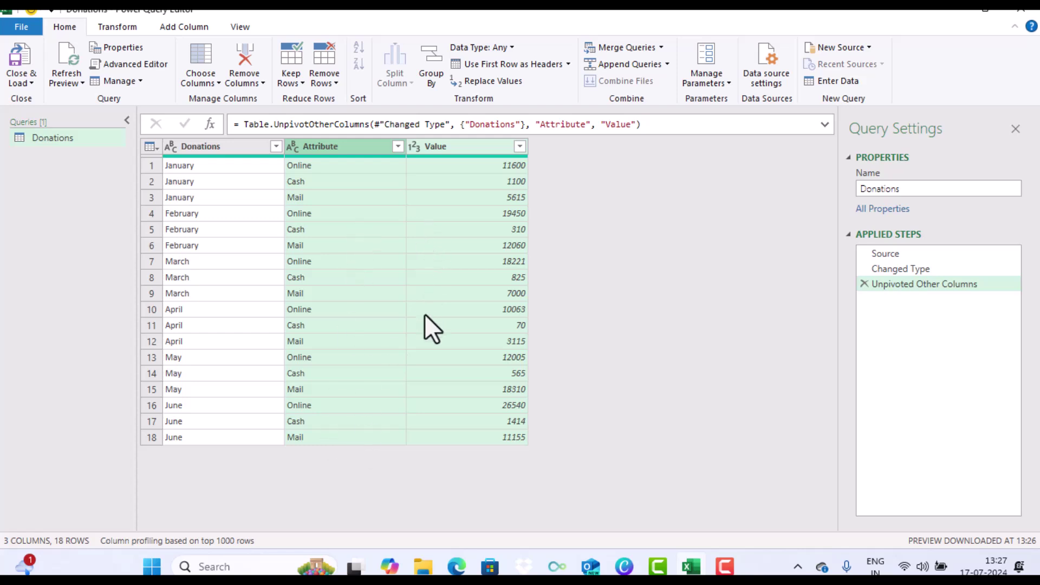
# Step: Sort the rows by Value in descending order and keep only the top 10 rows
pyautogui.click(467, 148)
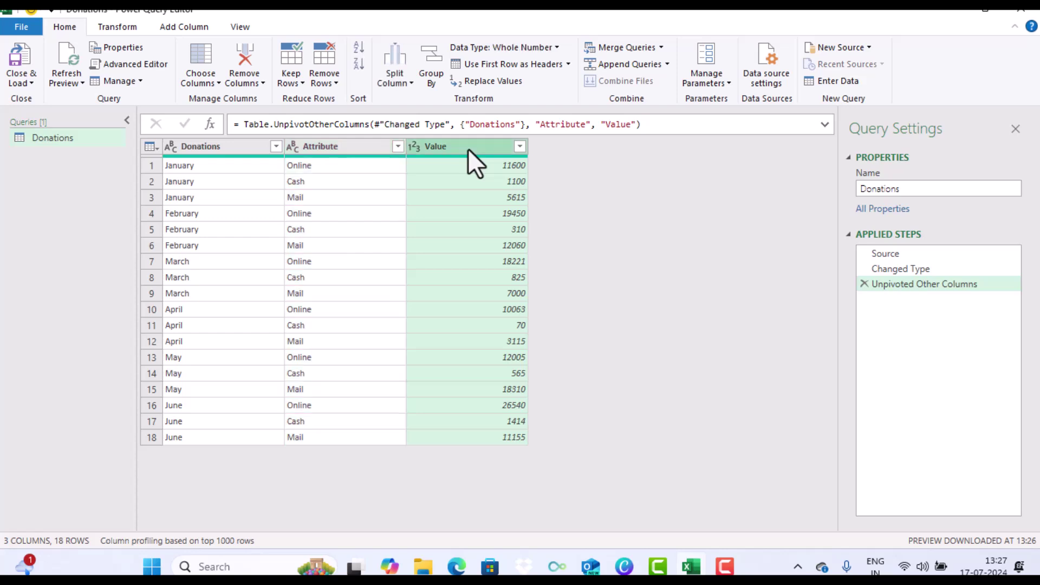
pyautogui.click(357, 63)
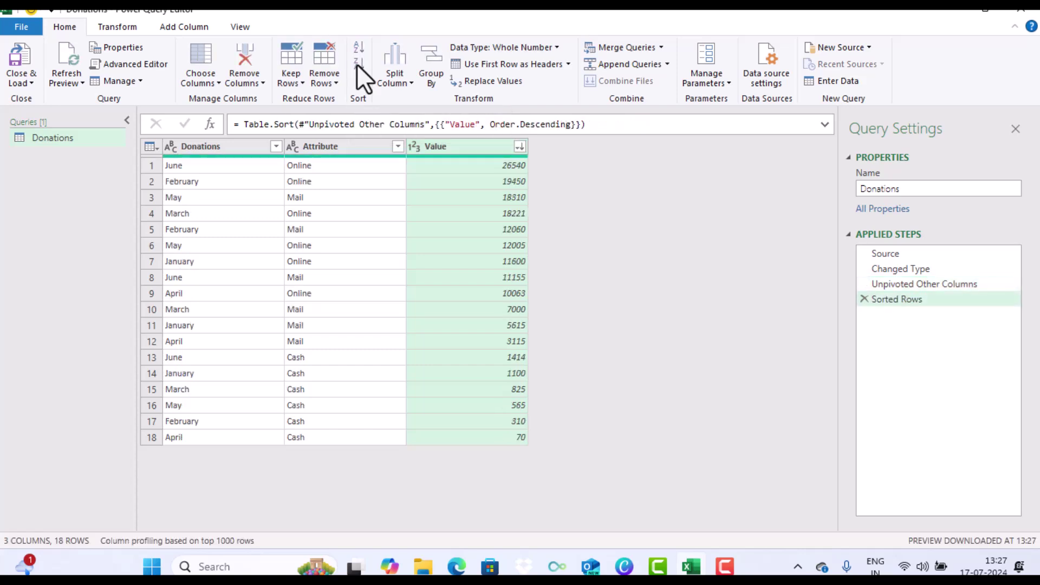
pyautogui.click(298, 85)
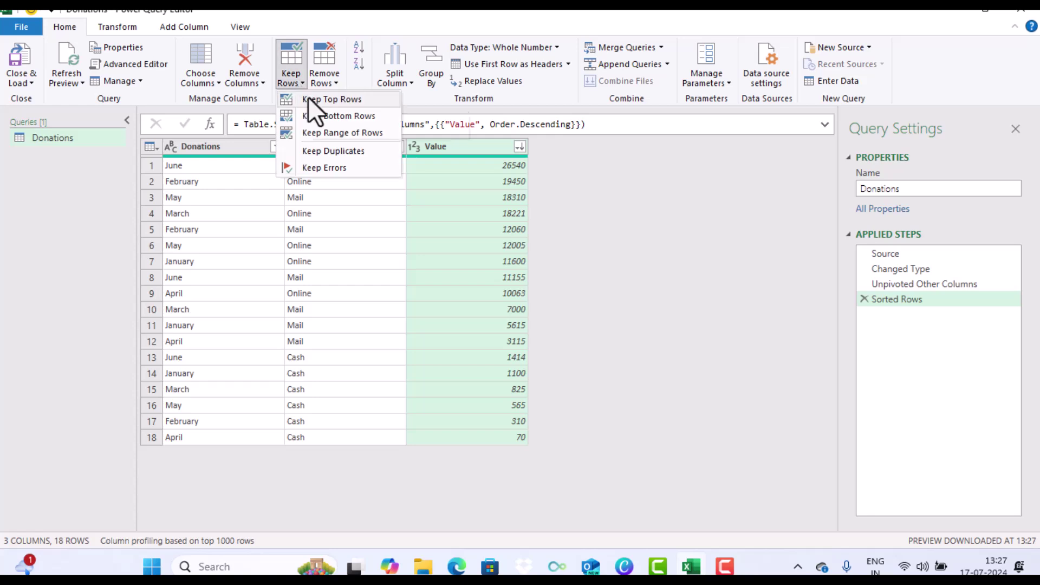
pyautogui.click(308, 96)
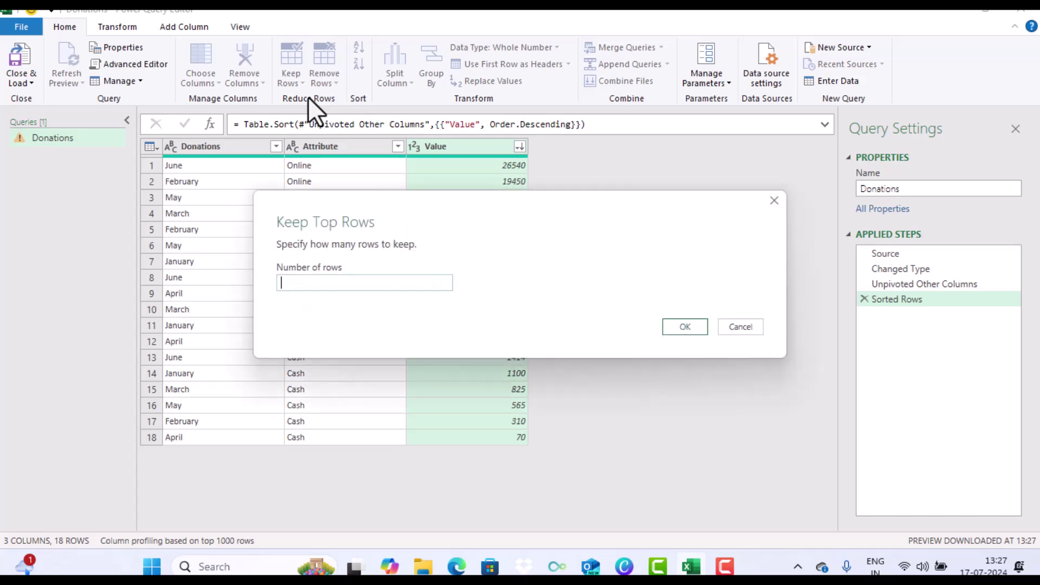
pyautogui.write('10')
pyautogui.click(671, 325)
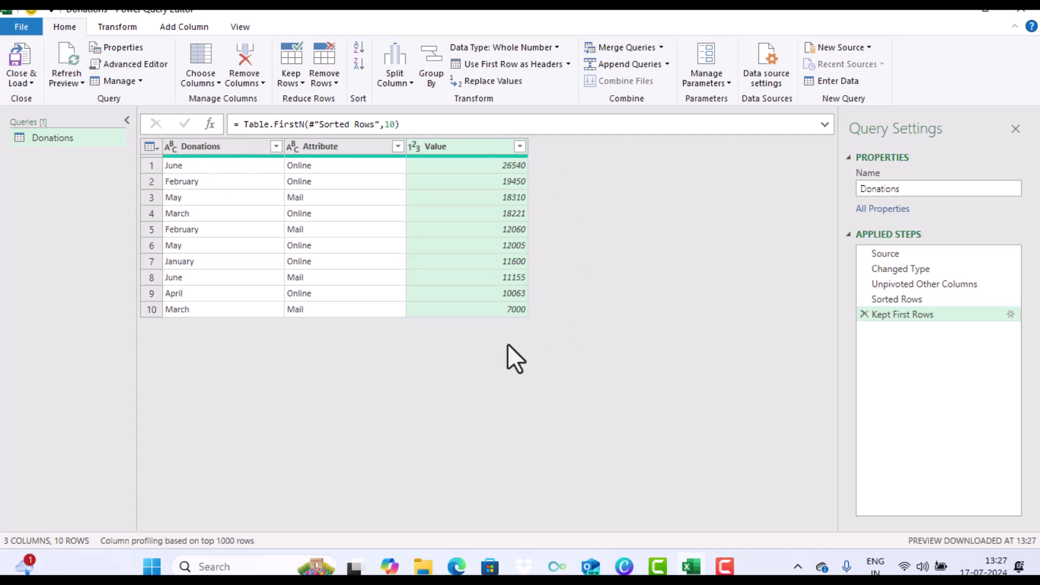
# Step: Load the query results to a new worksheet and paste the whole results table at cell G2 of the Donations sheet
pyautogui.click(5, 66)
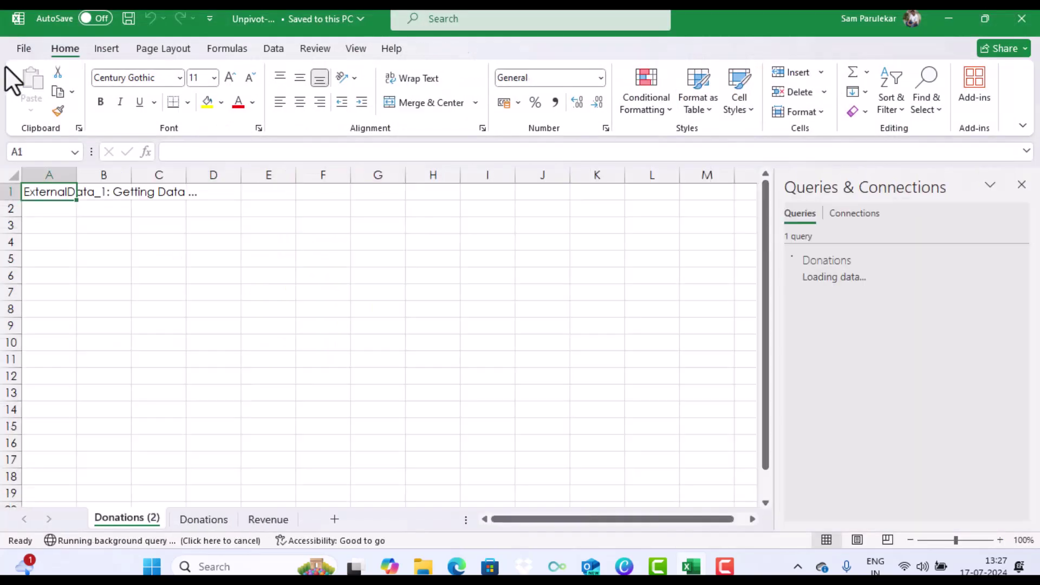
pyautogui.moveTo(53, 196); pyautogui.dragTo(187, 357)
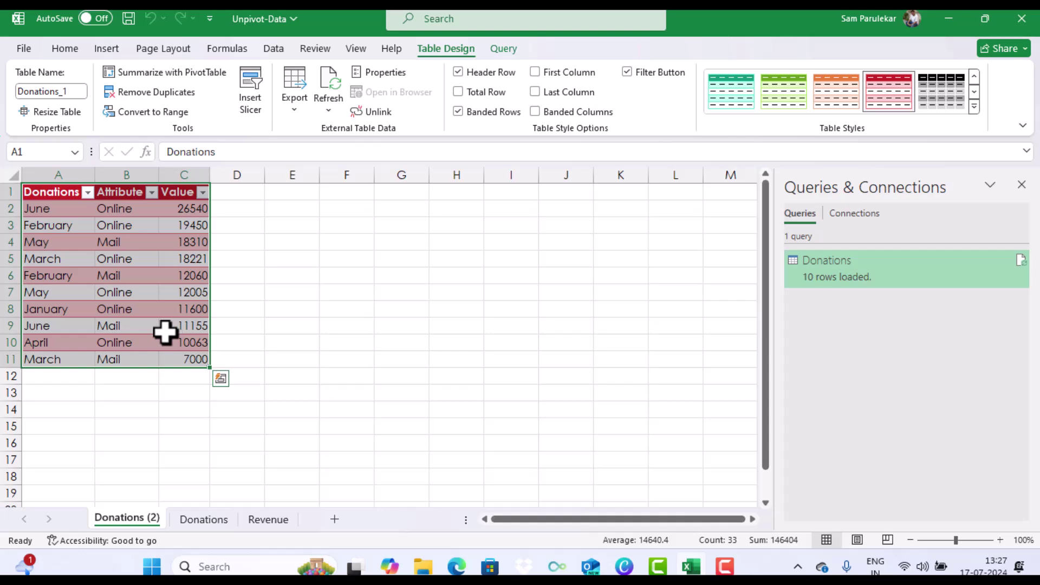
pyautogui.hotkey('ctrl', 'c')
pyautogui.click(193, 520)
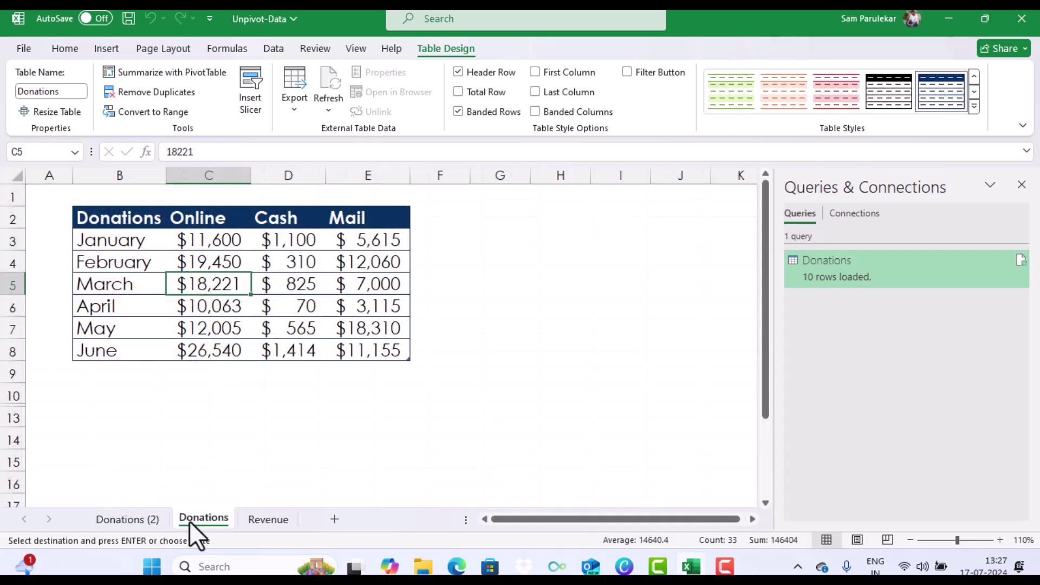
pyautogui.click(481, 216)
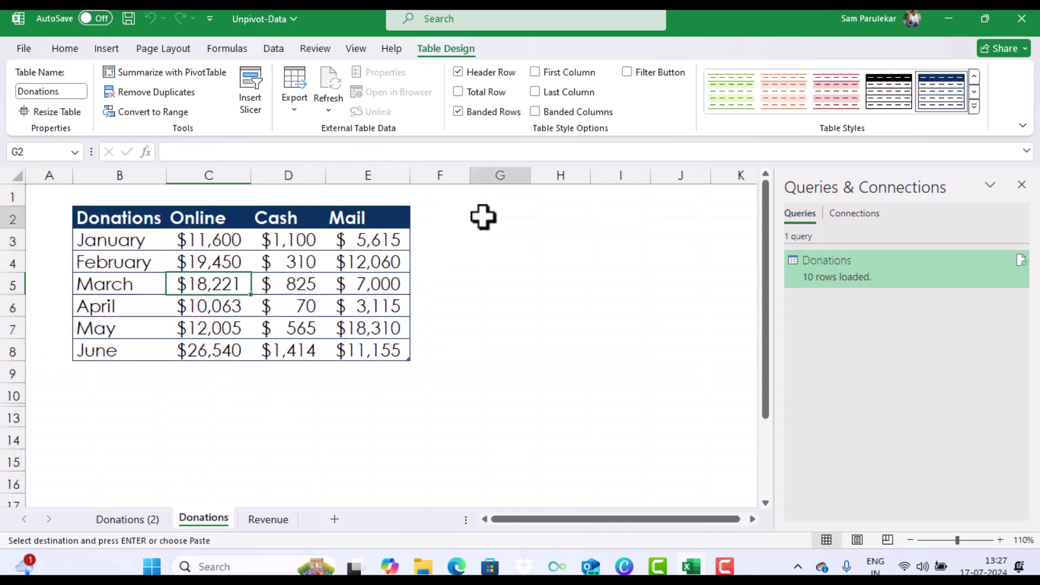
pyautogui.press('Return')
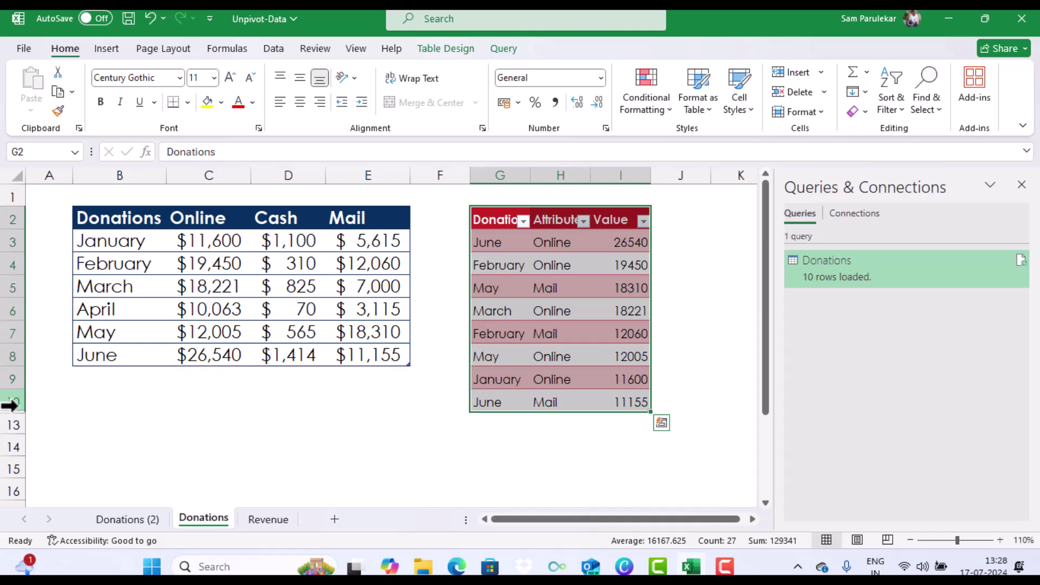
# Step: Unhide the hidden rows between rows 10 and 13 on the Donations sheet
pyautogui.moveTo(10, 405); pyautogui.dragTo(18, 425)
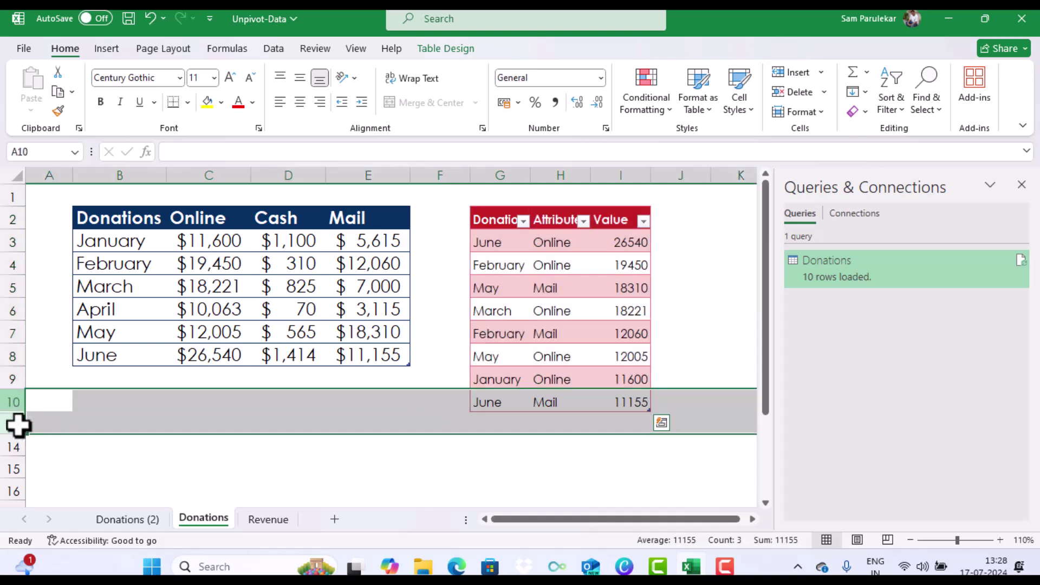
pyautogui.rightClick(63, 410)
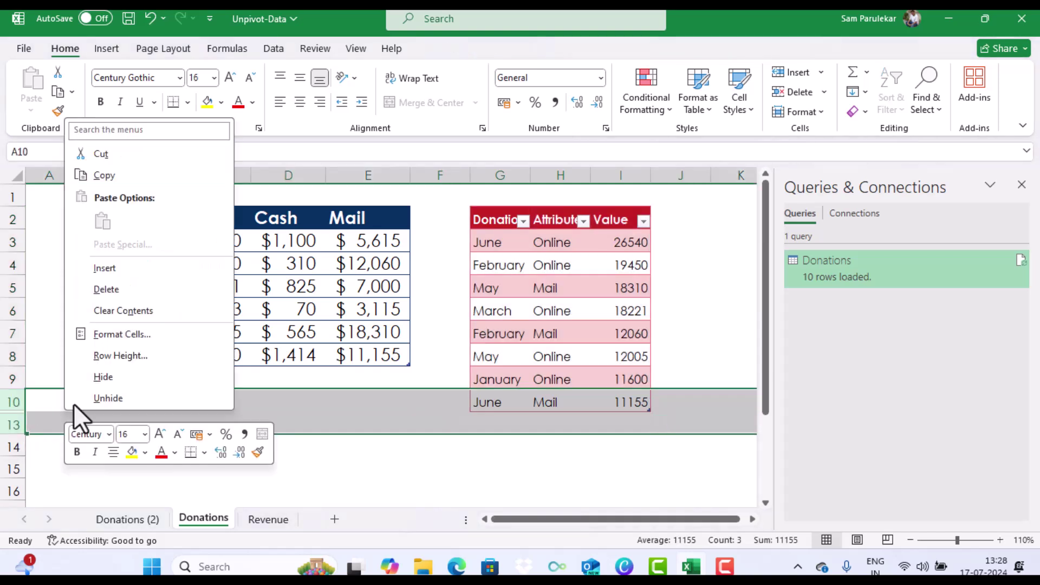
pyautogui.press('Escape')
pyautogui.hotkey('ctrl', 'shift', '9')
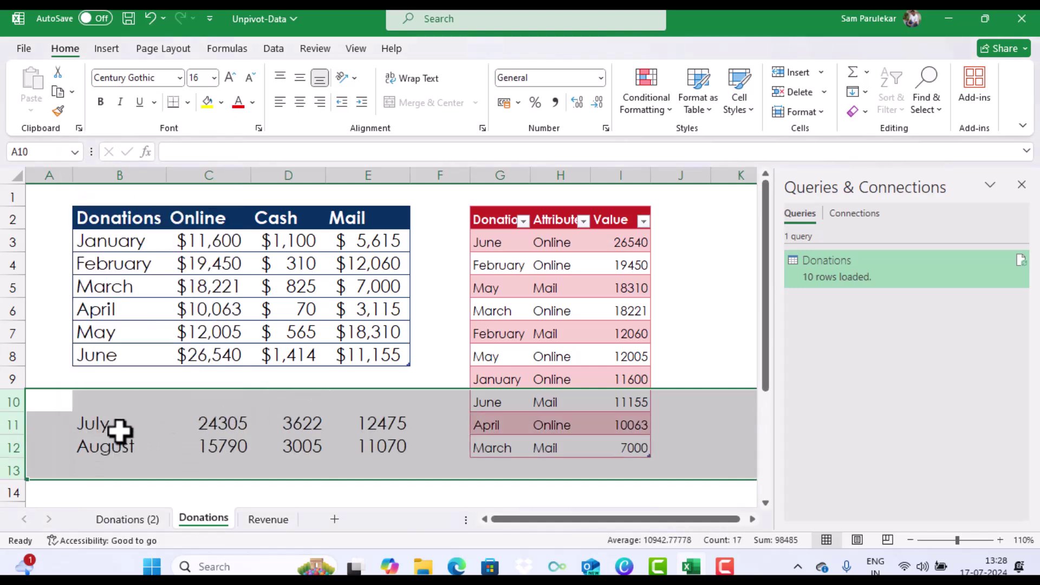
# Step: Move the July and August data in B11:E12 directly beneath the June row so it joins the Donations table
pyautogui.click(94, 426)
pyautogui.moveTo(95, 426); pyautogui.dragTo(368, 441)
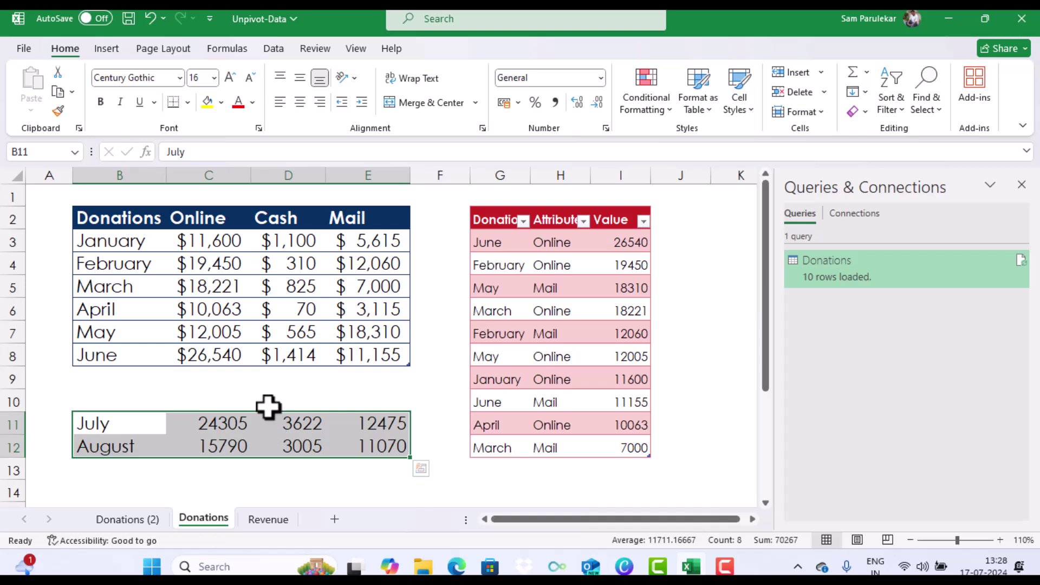
pyautogui.moveTo(269, 410); pyautogui.dragTo(274, 369)
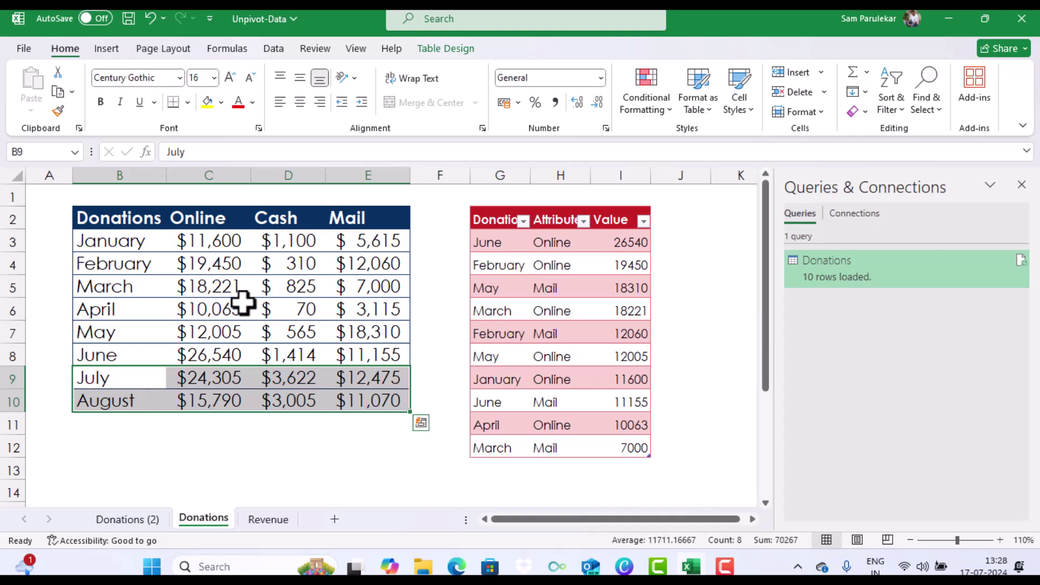
pyautogui.click(268, 292)
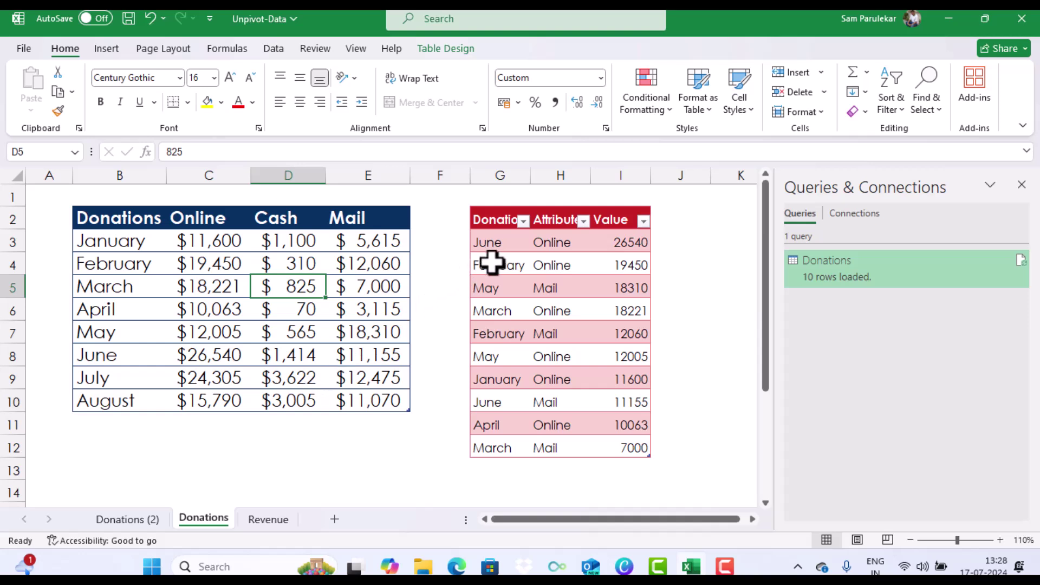
# Step: Refresh the unpivoted results table so it includes the added source data
pyautogui.click(527, 264)
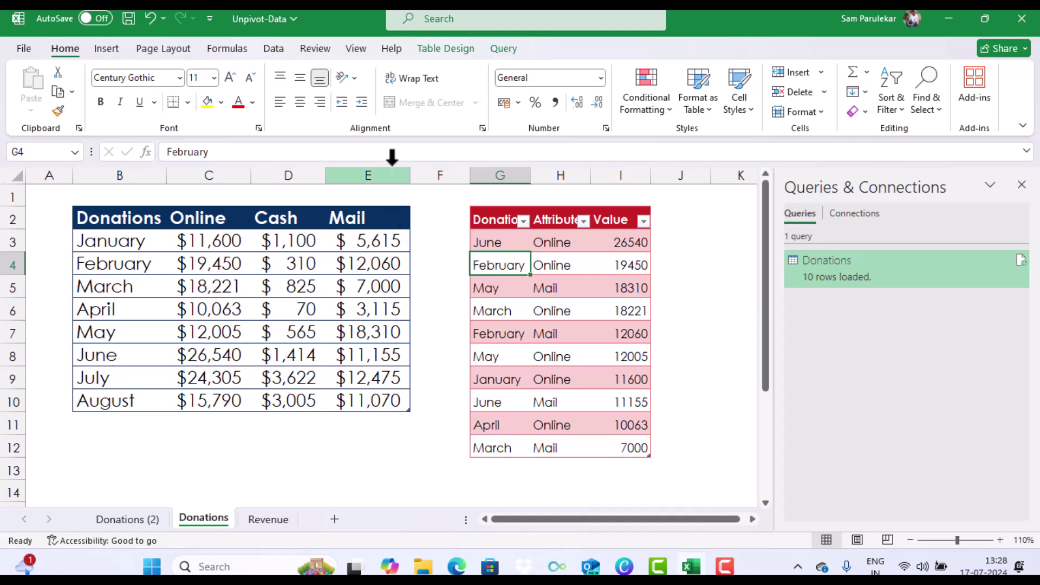
pyautogui.click(283, 58)
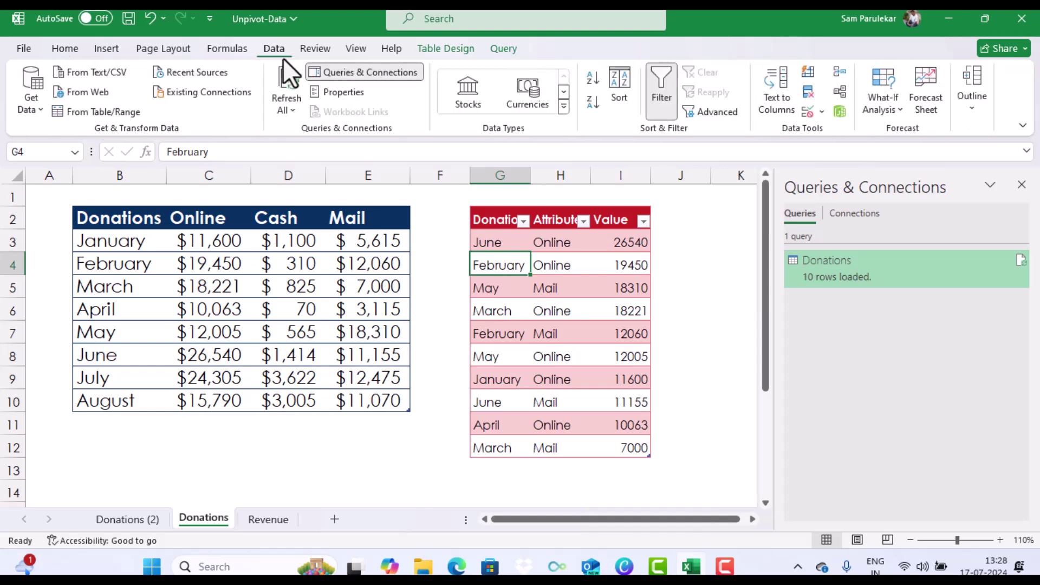
pyautogui.click(283, 109)
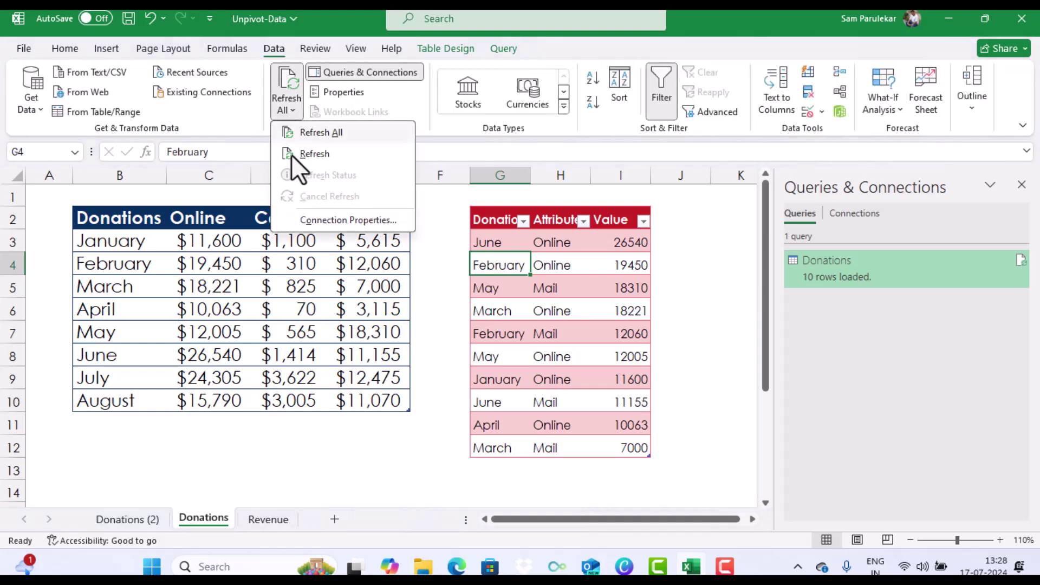
pyautogui.click(314, 153)
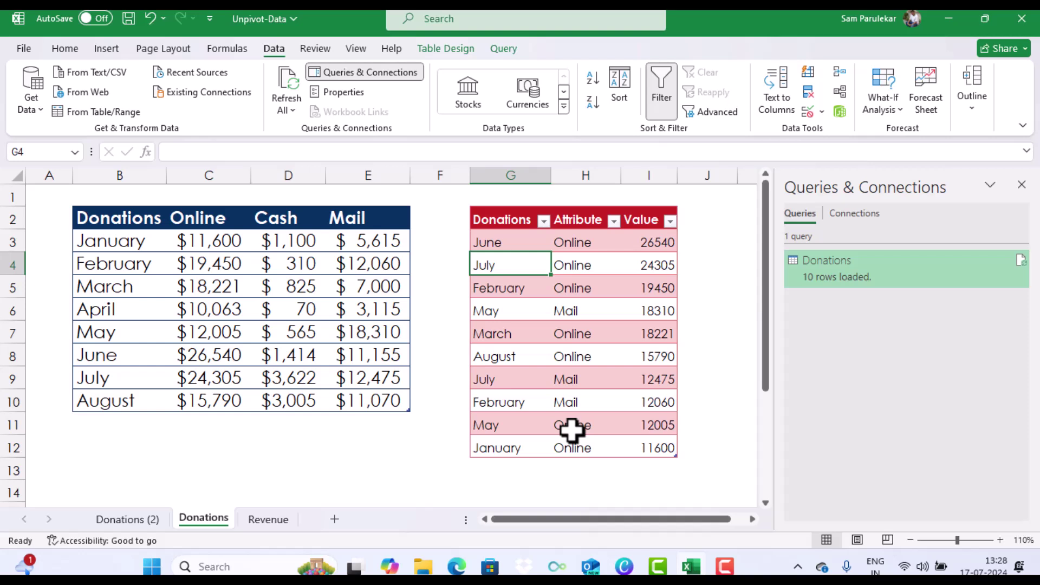
# Step: Autofit the January, February and March columns on the Revenue sheet
pyautogui.click(277, 528)
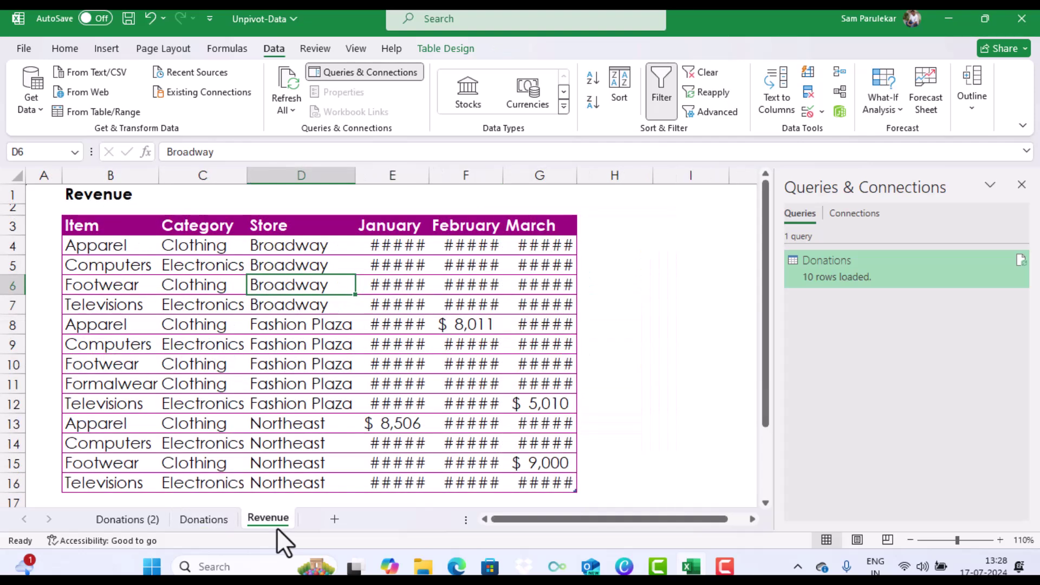
pyautogui.doubleClick(429, 175)
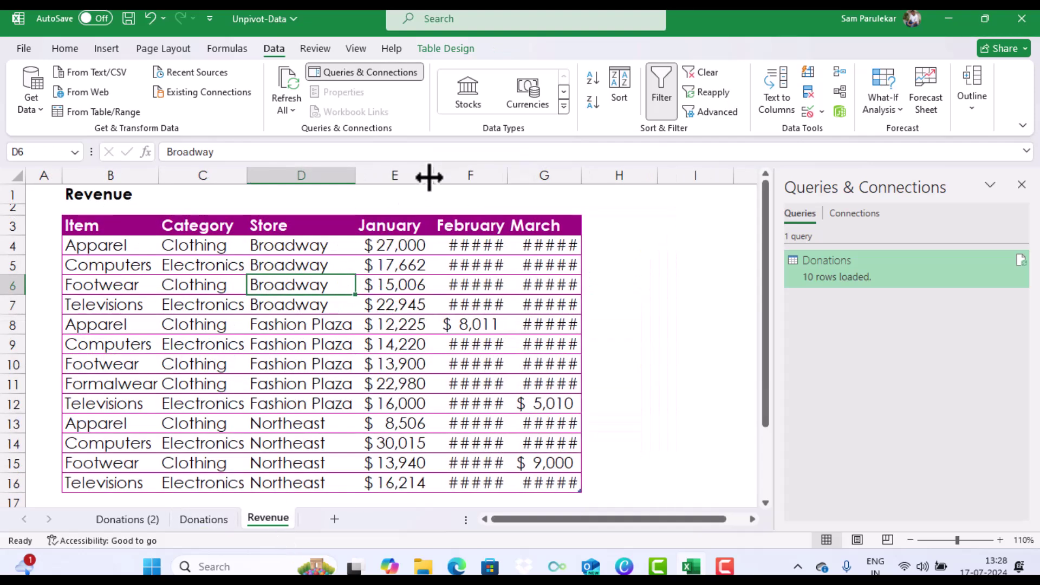
pyautogui.doubleClick(507, 175)
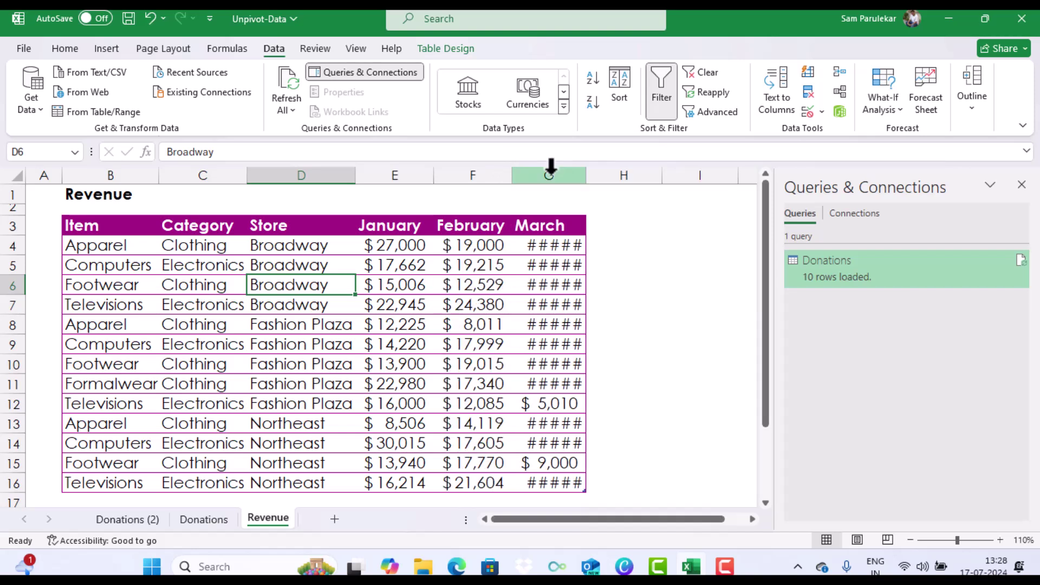
pyautogui.doubleClick(585, 175)
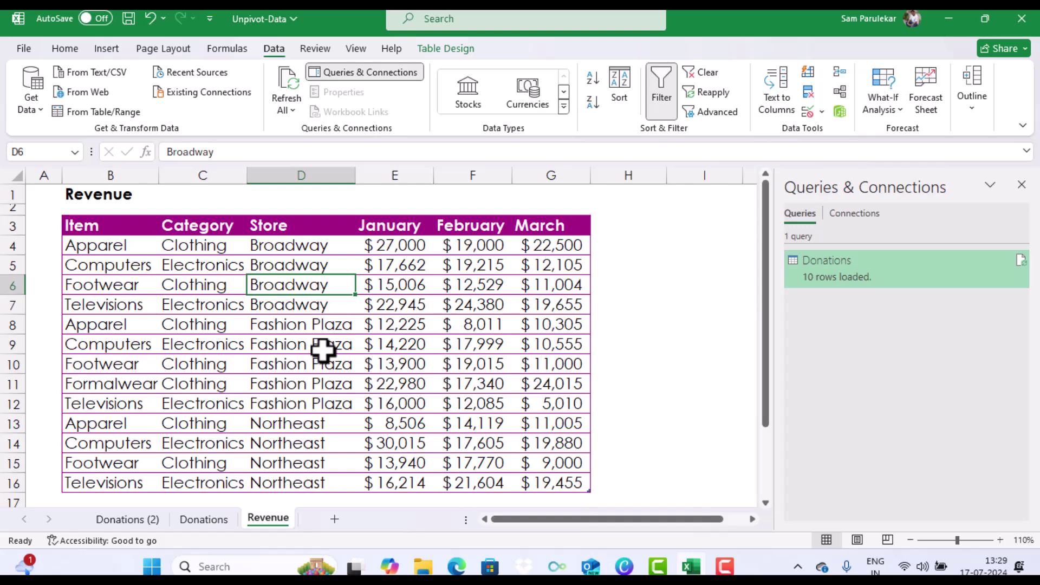
pyautogui.scroll(-1, 324, 351)
pyautogui.scroll(1, 323, 351)
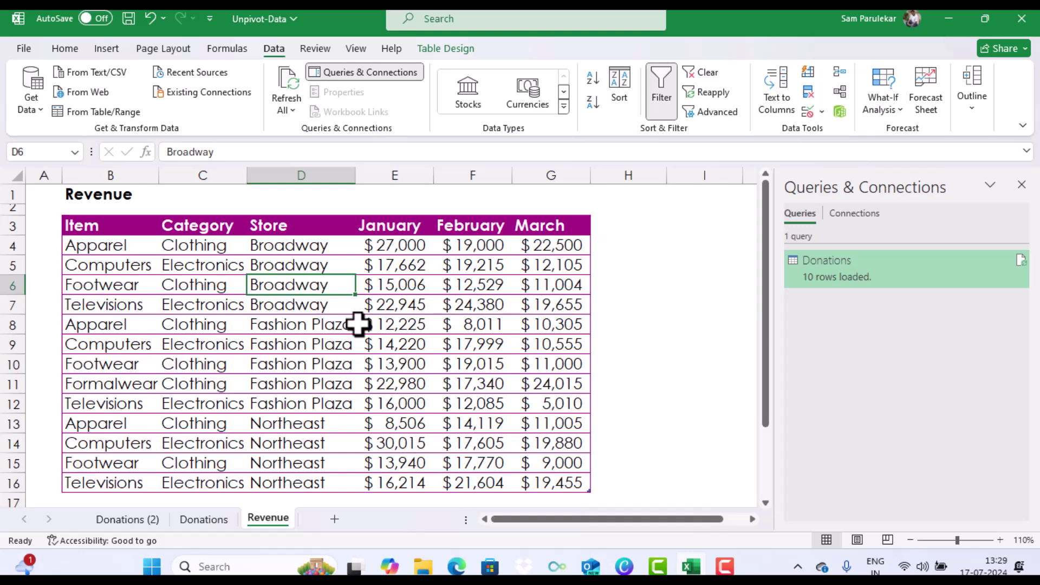
# Step: Bring the Revenue sheet's table into Power Query and unpivot all columns other than Item, Category and Store
pyautogui.rightClick(317, 289)
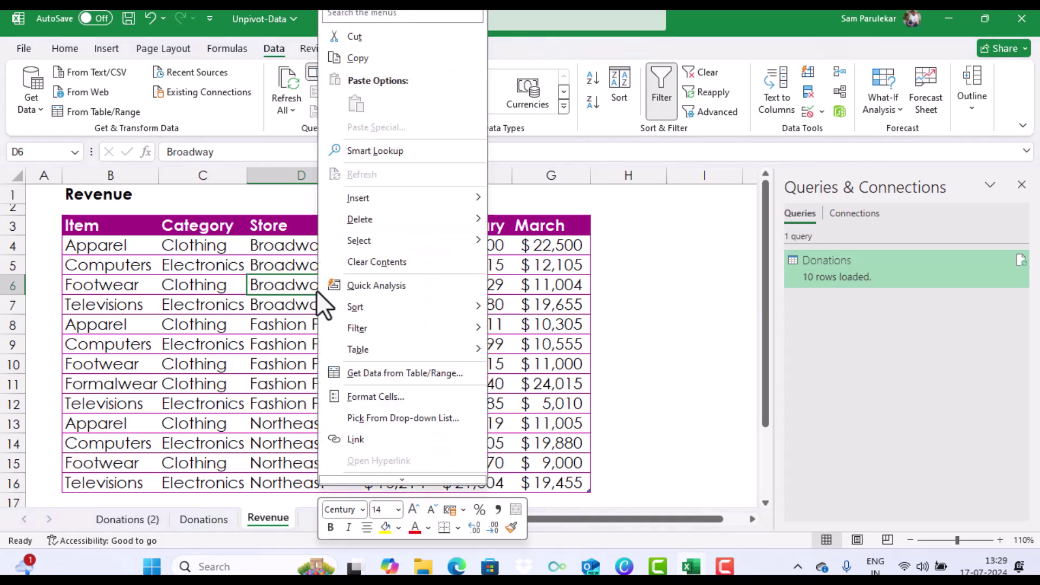
pyautogui.click(387, 378)
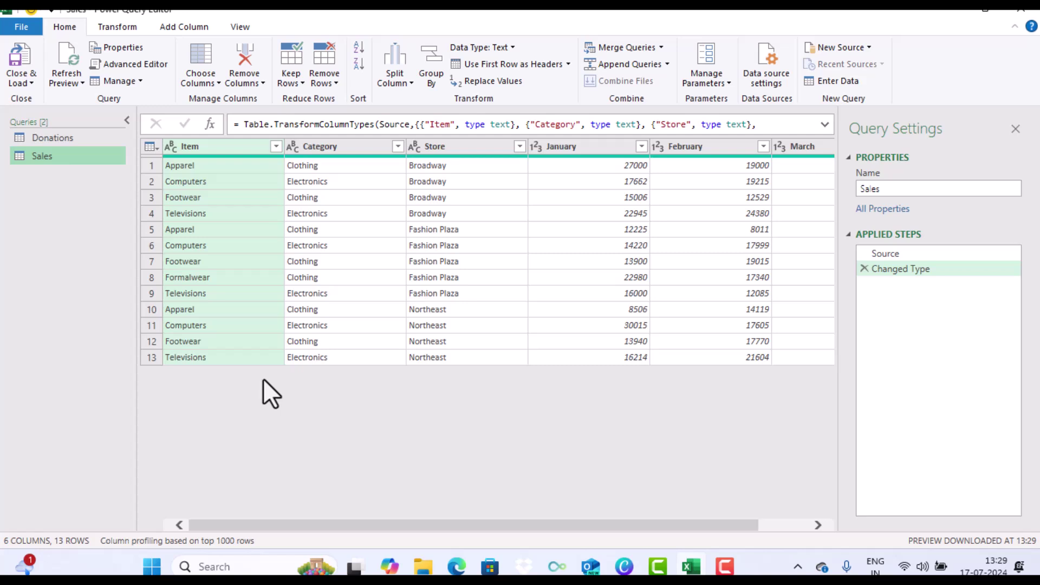
pyautogui.keyDown('shift'); pyautogui.click(453, 148); pyautogui.keyUp('shift')
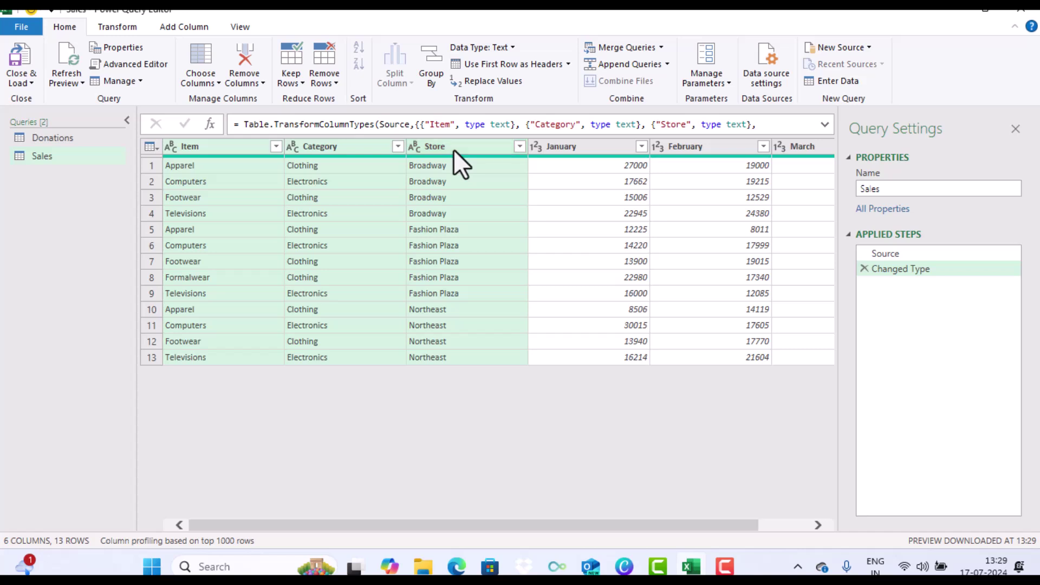
pyautogui.rightClick(454, 149)
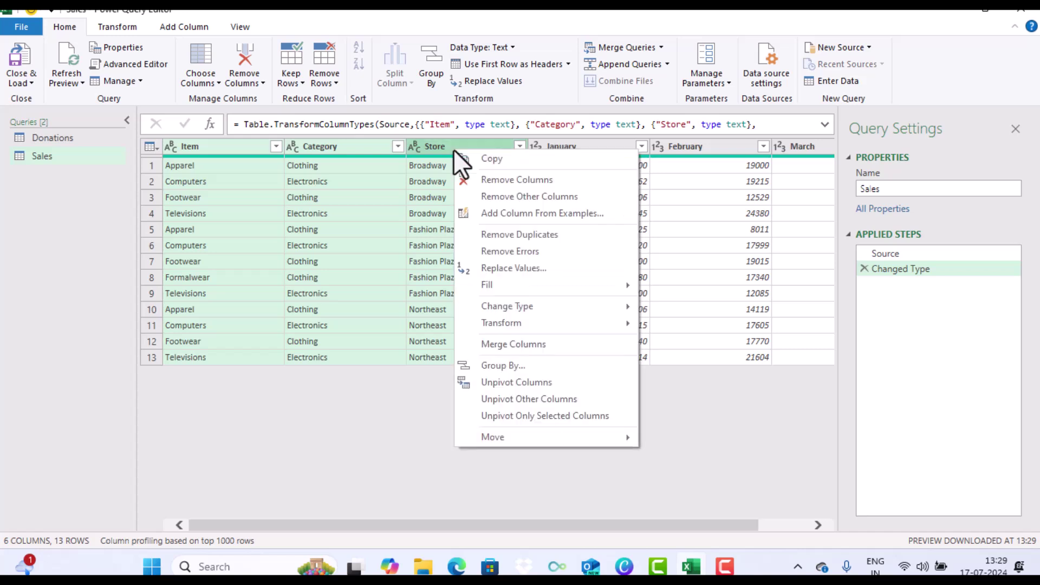
pyautogui.click(532, 399)
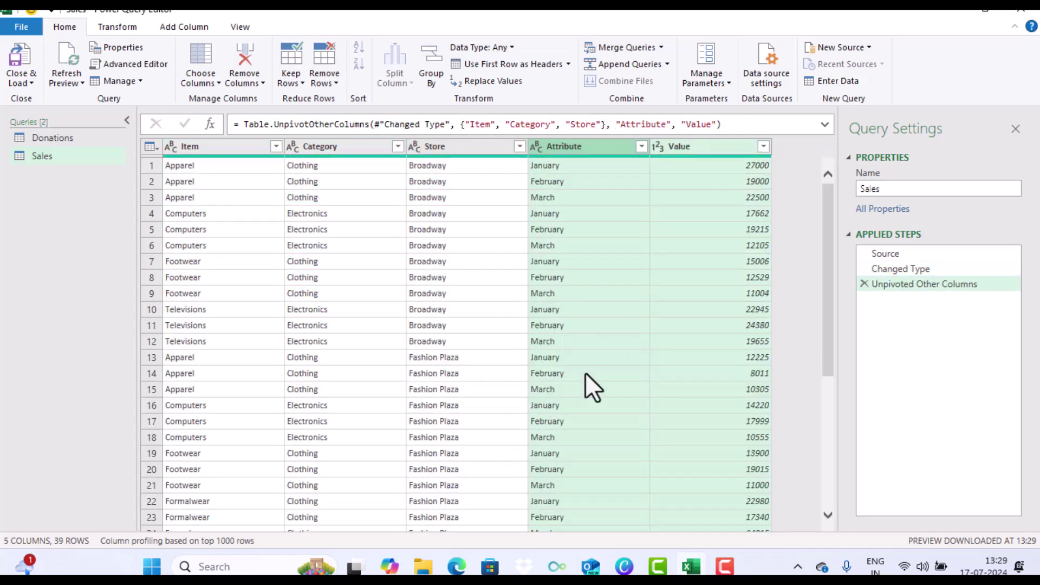
# Step: Check the unpivoted Sales rows, and close and load the query to a new worksheet
pyautogui.scroll(-5, 624, 264)
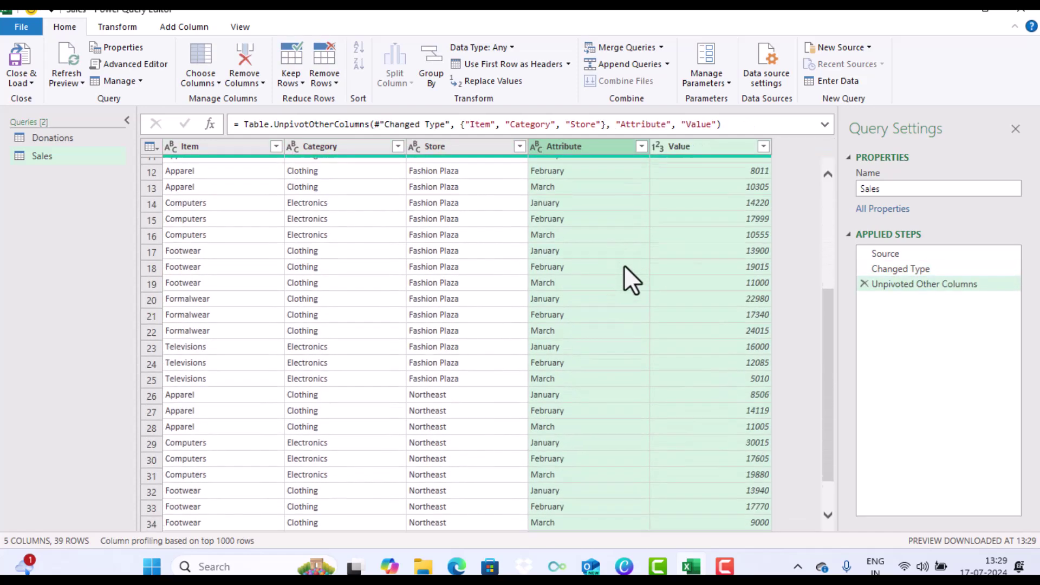
pyautogui.scroll(5, 624, 264)
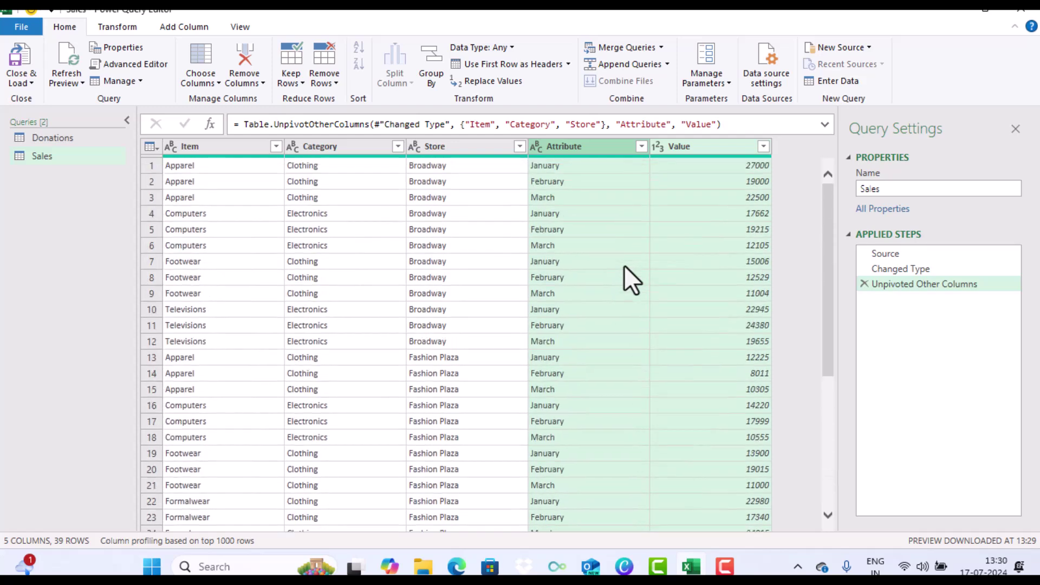
pyautogui.click(20, 61)
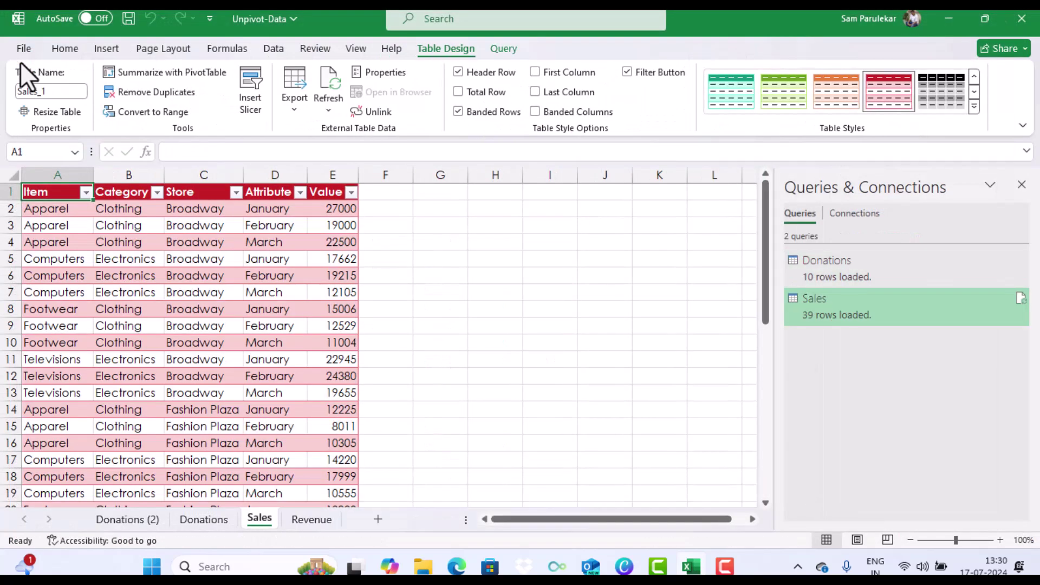
# Step: Create a PivotTable from the Sales_1 table on a new worksheet
pyautogui.click(110, 55)
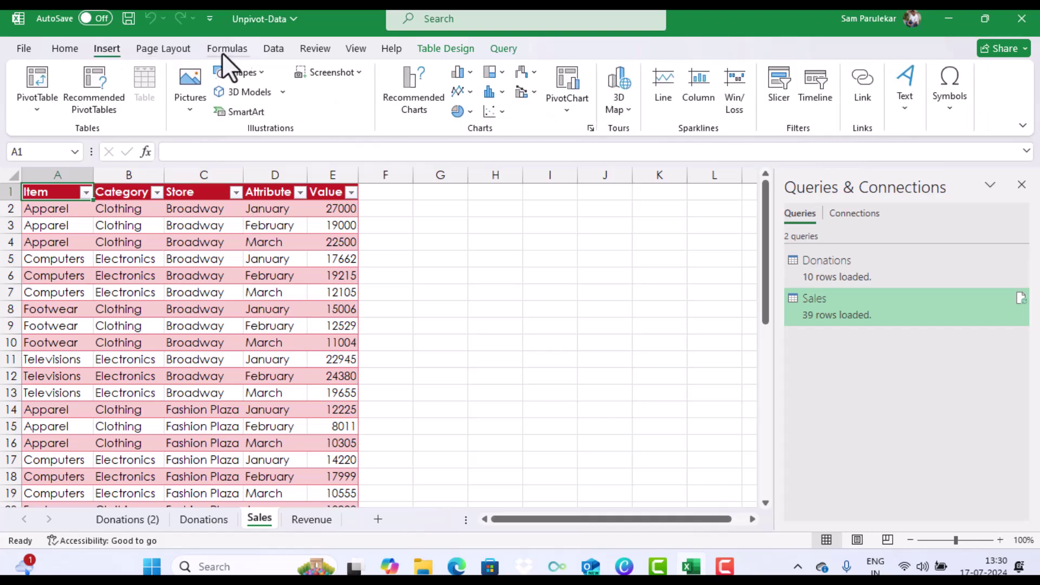
pyautogui.click(37, 76)
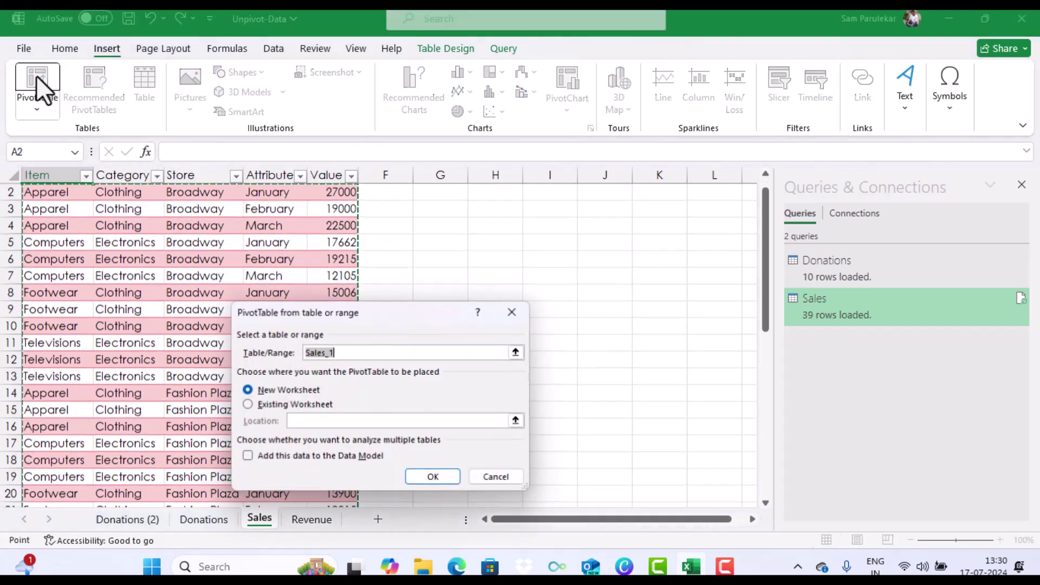
pyautogui.click(434, 478)
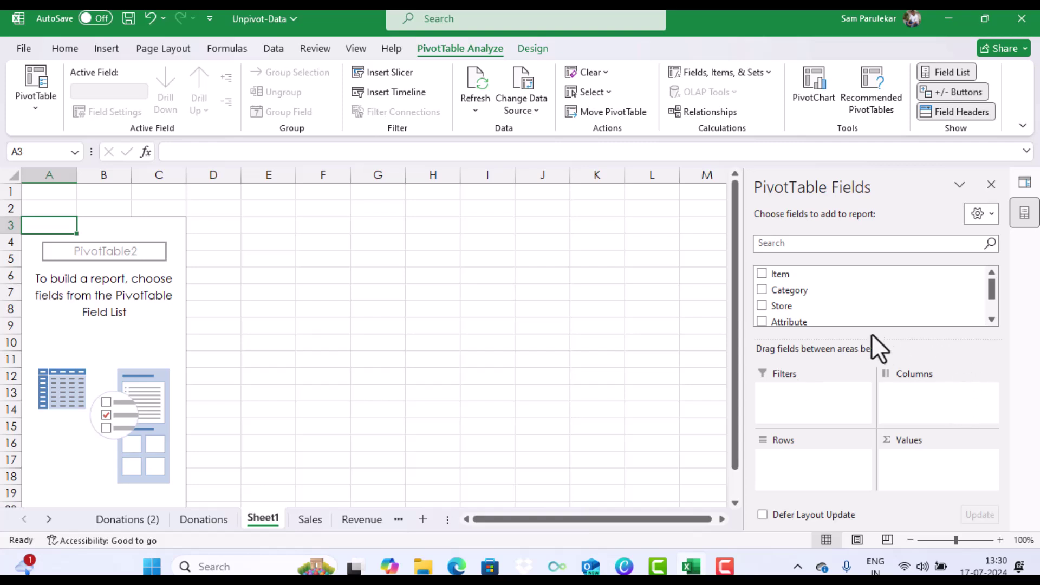
# Step: Lay out the PivotTable with Store as columns, Attribute as rows and the sum of Value as values
pyautogui.moveTo(789, 311); pyautogui.dragTo(902, 403)
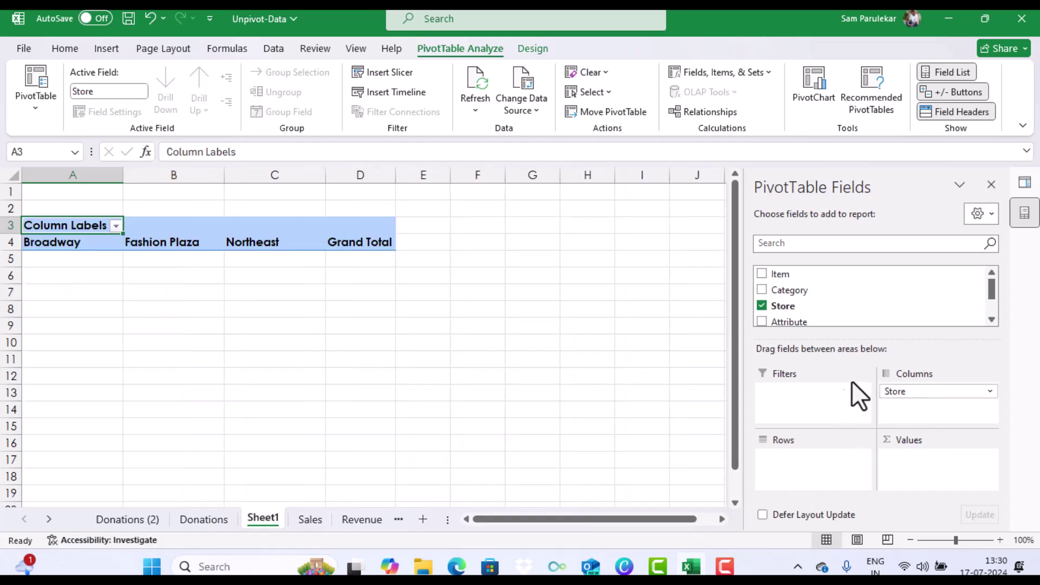
pyautogui.moveTo(993, 290); pyautogui.dragTo(997, 320)
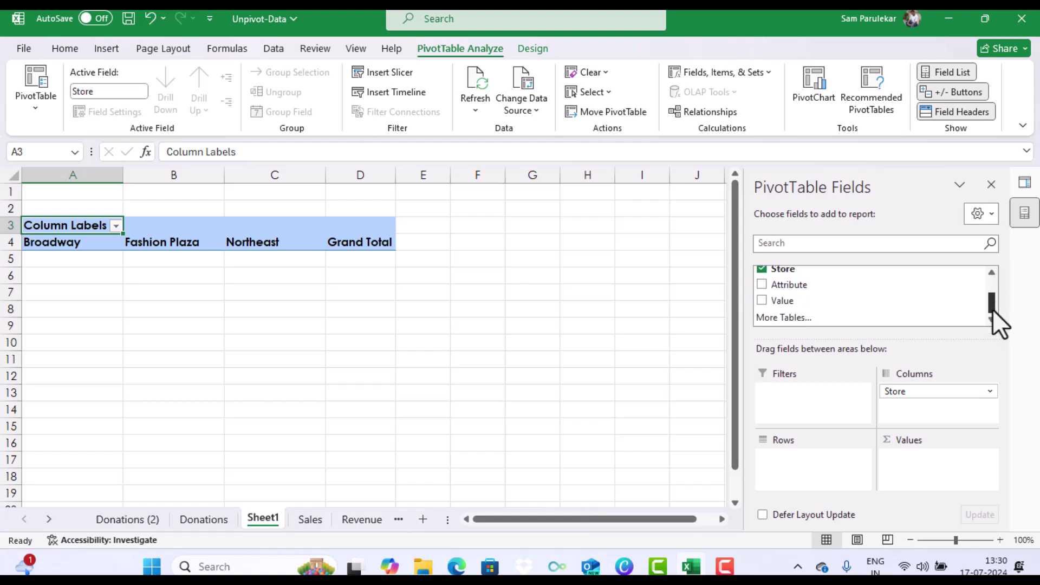
pyautogui.scroll(1, 786, 319)
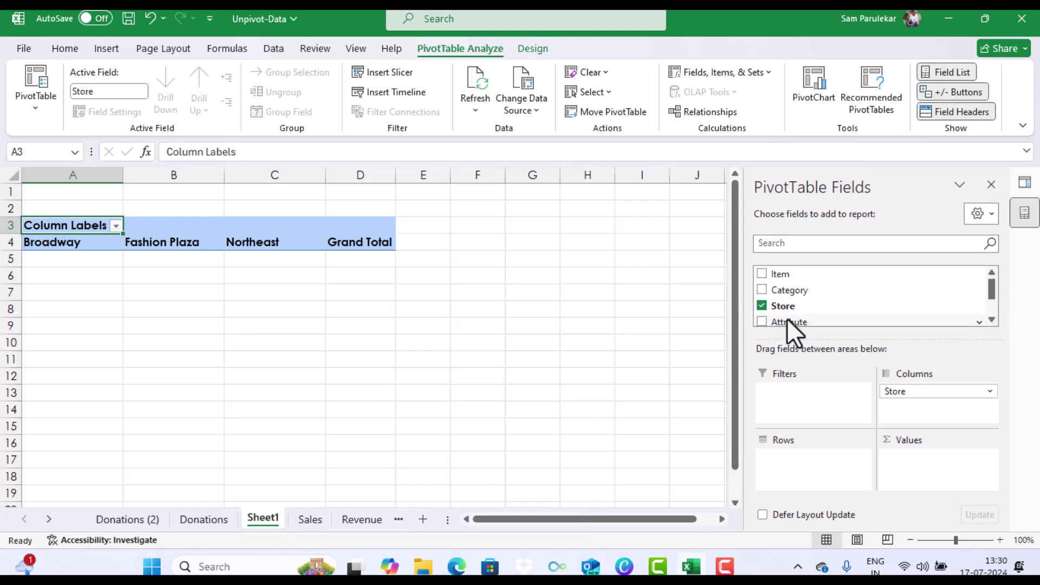
pyautogui.scroll(-1, 786, 318)
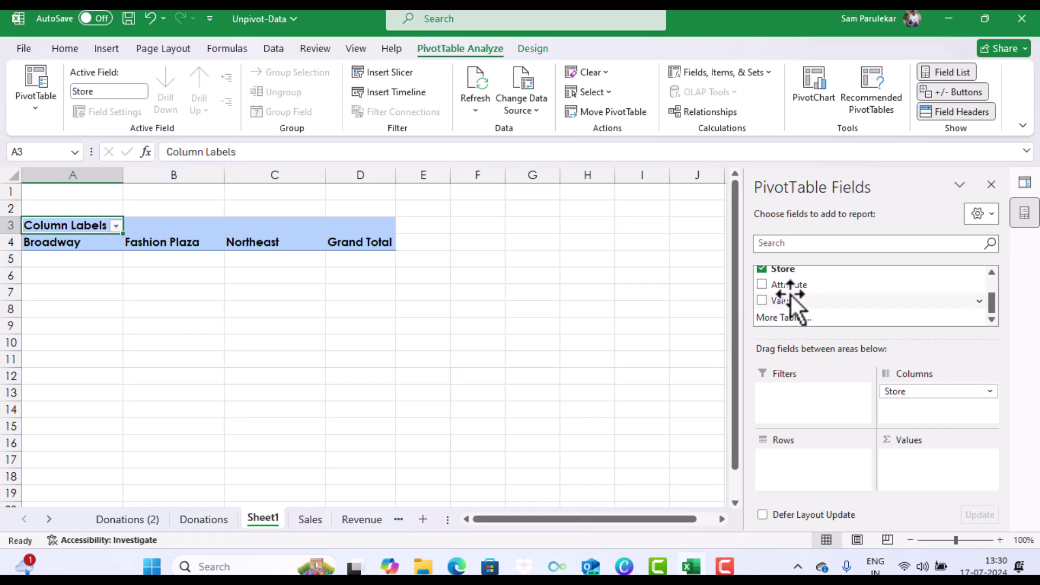
pyautogui.scroll(1, 790, 297)
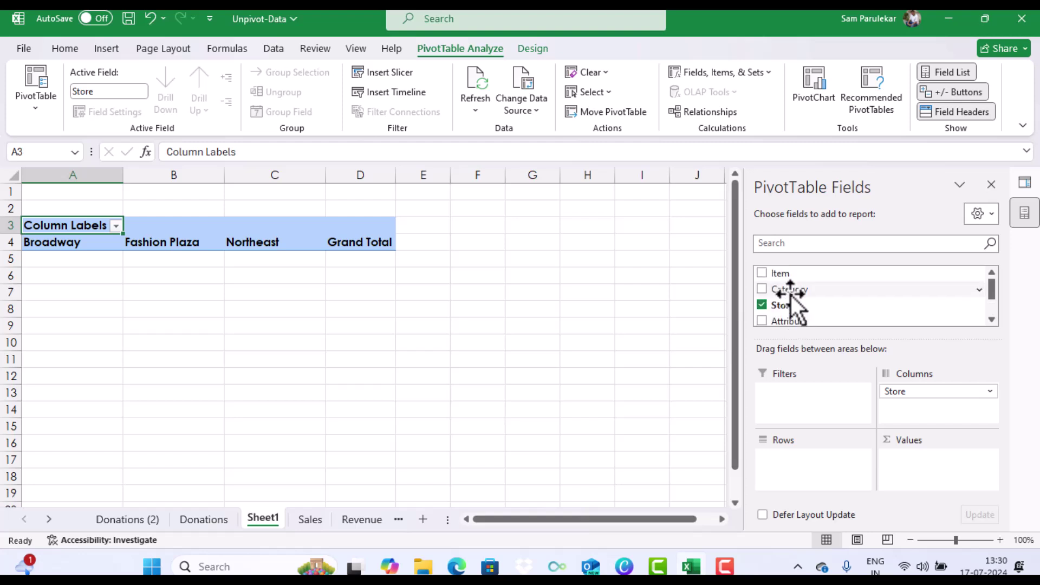
pyautogui.scroll(-1, 791, 297)
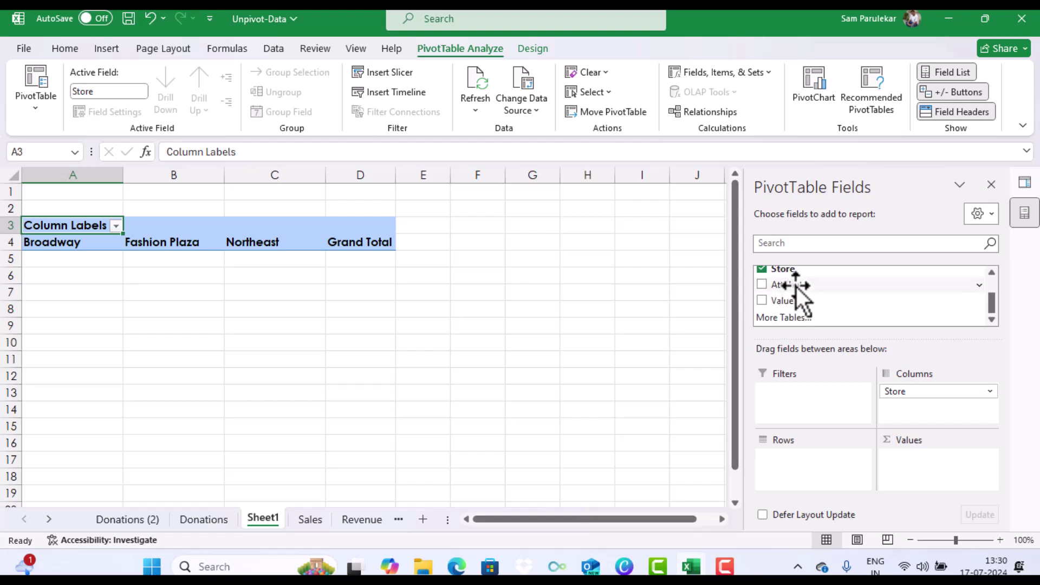
pyautogui.moveTo(795, 285); pyautogui.dragTo(790, 460)
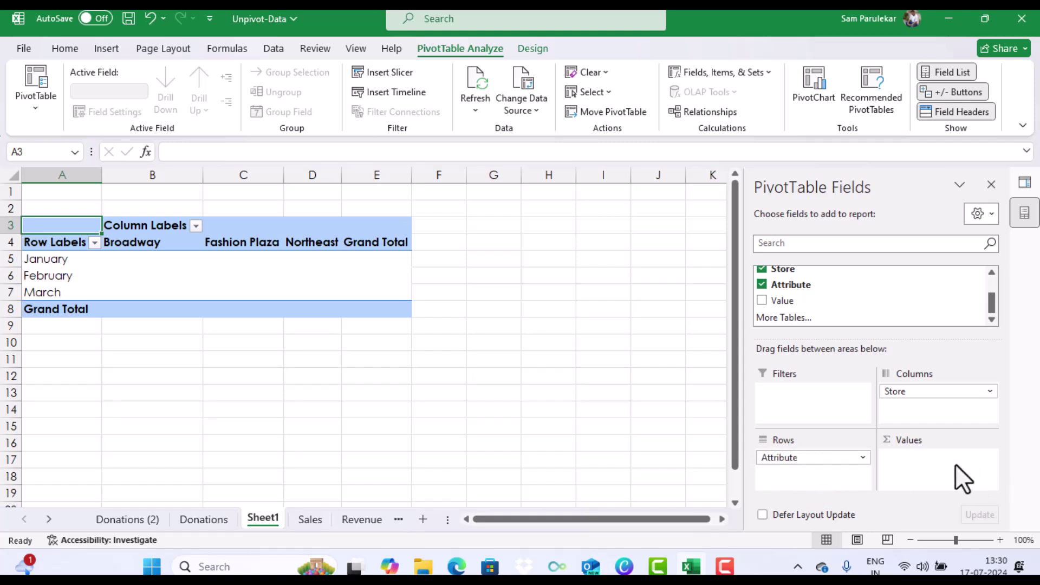
pyautogui.moveTo(778, 300); pyautogui.dragTo(909, 464)
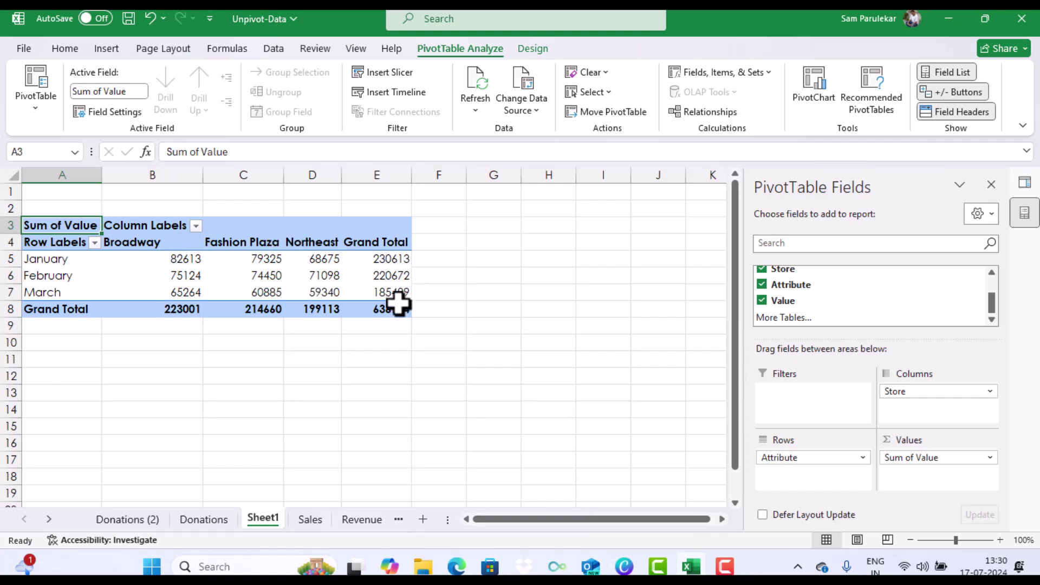
# Step: Add the Category field to the PivotTable rows, nested beneath Attribute
pyautogui.moveTo(399, 304)
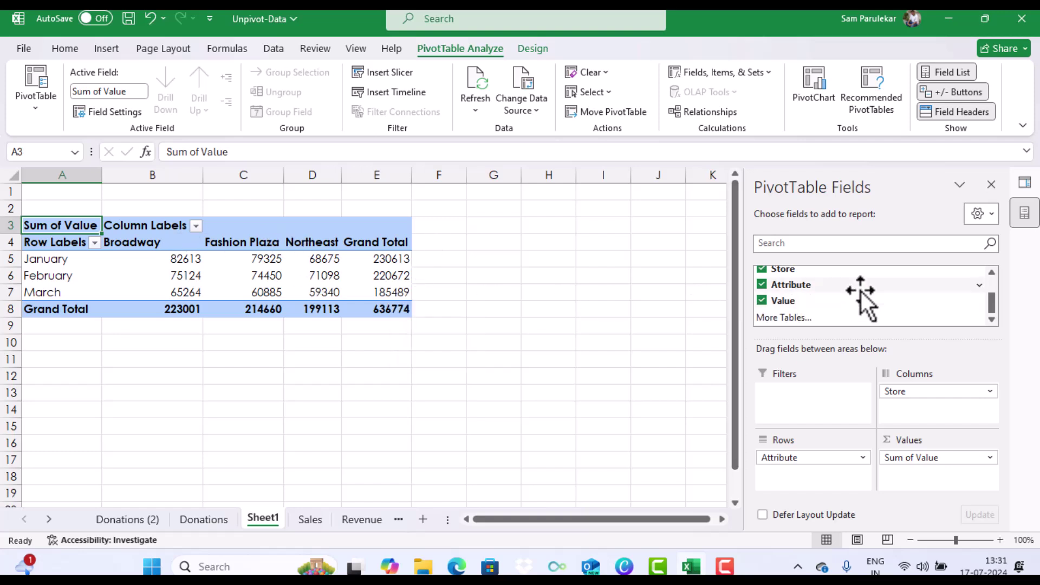
pyautogui.moveTo(992, 300); pyautogui.dragTo(990, 284)
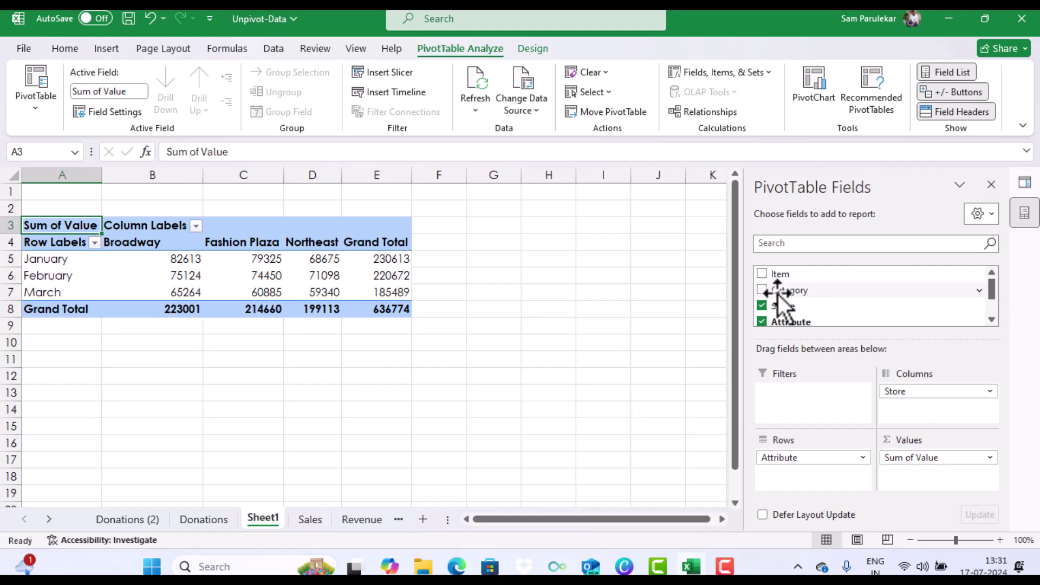
pyautogui.moveTo(782, 295); pyautogui.dragTo(785, 476)
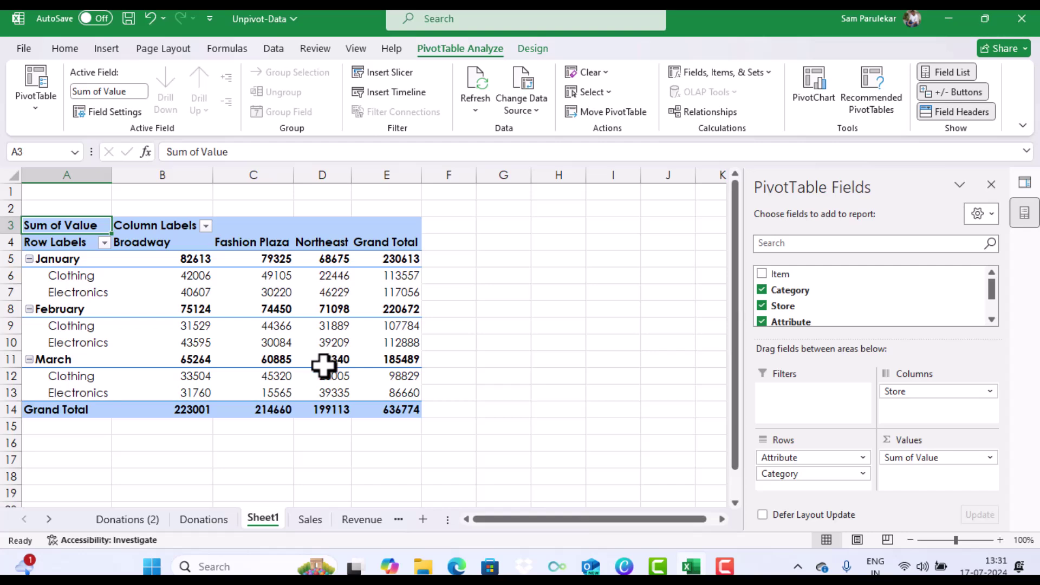
pyautogui.moveTo(324, 366)
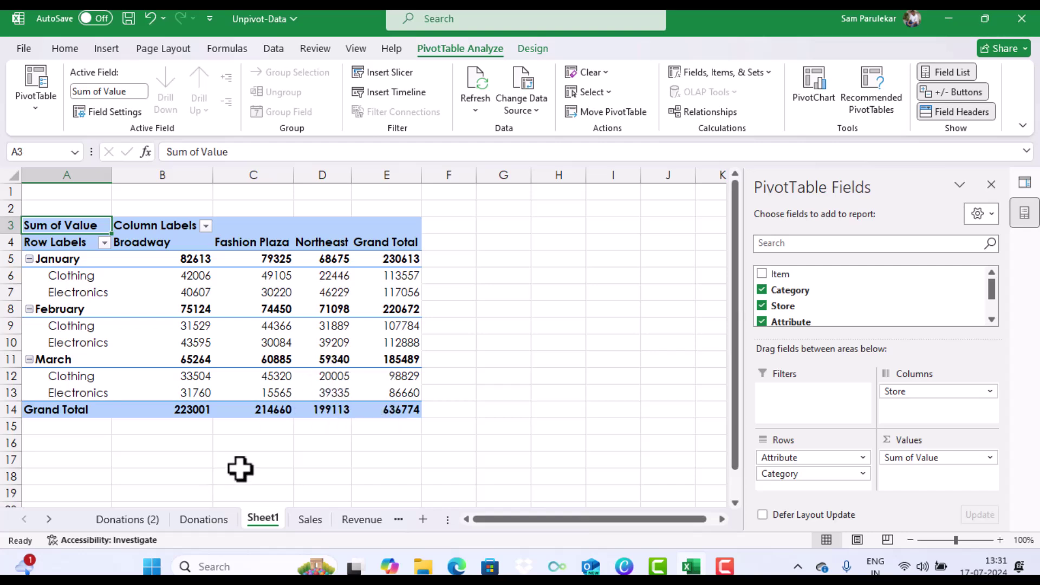